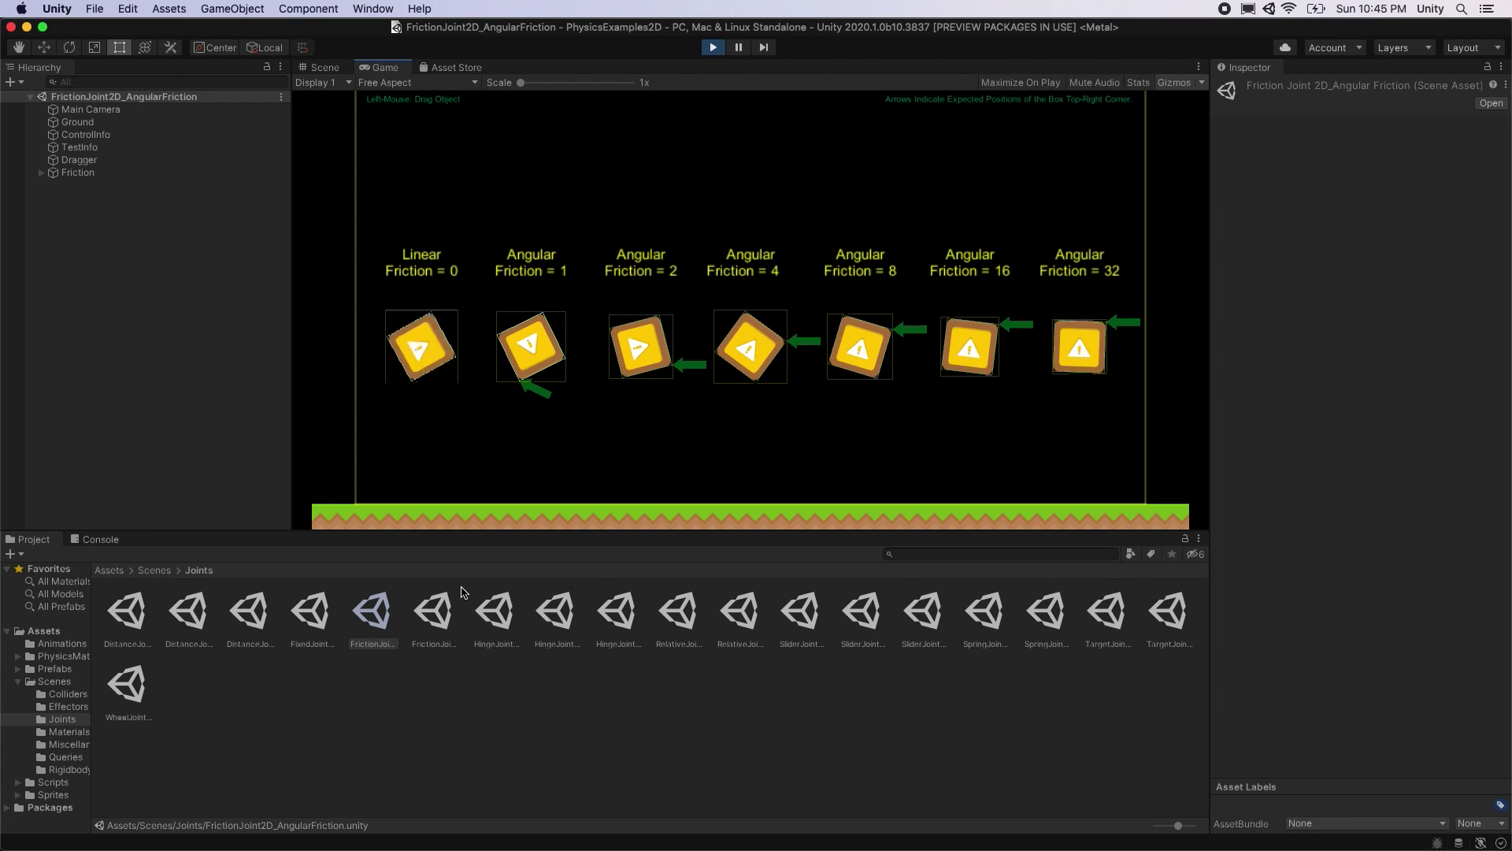
- Open the SpringJoint2D_Damping demo and drag stacked boxes and the capsule pile around
{"action": "double_click", "coordinate": [984, 610]}
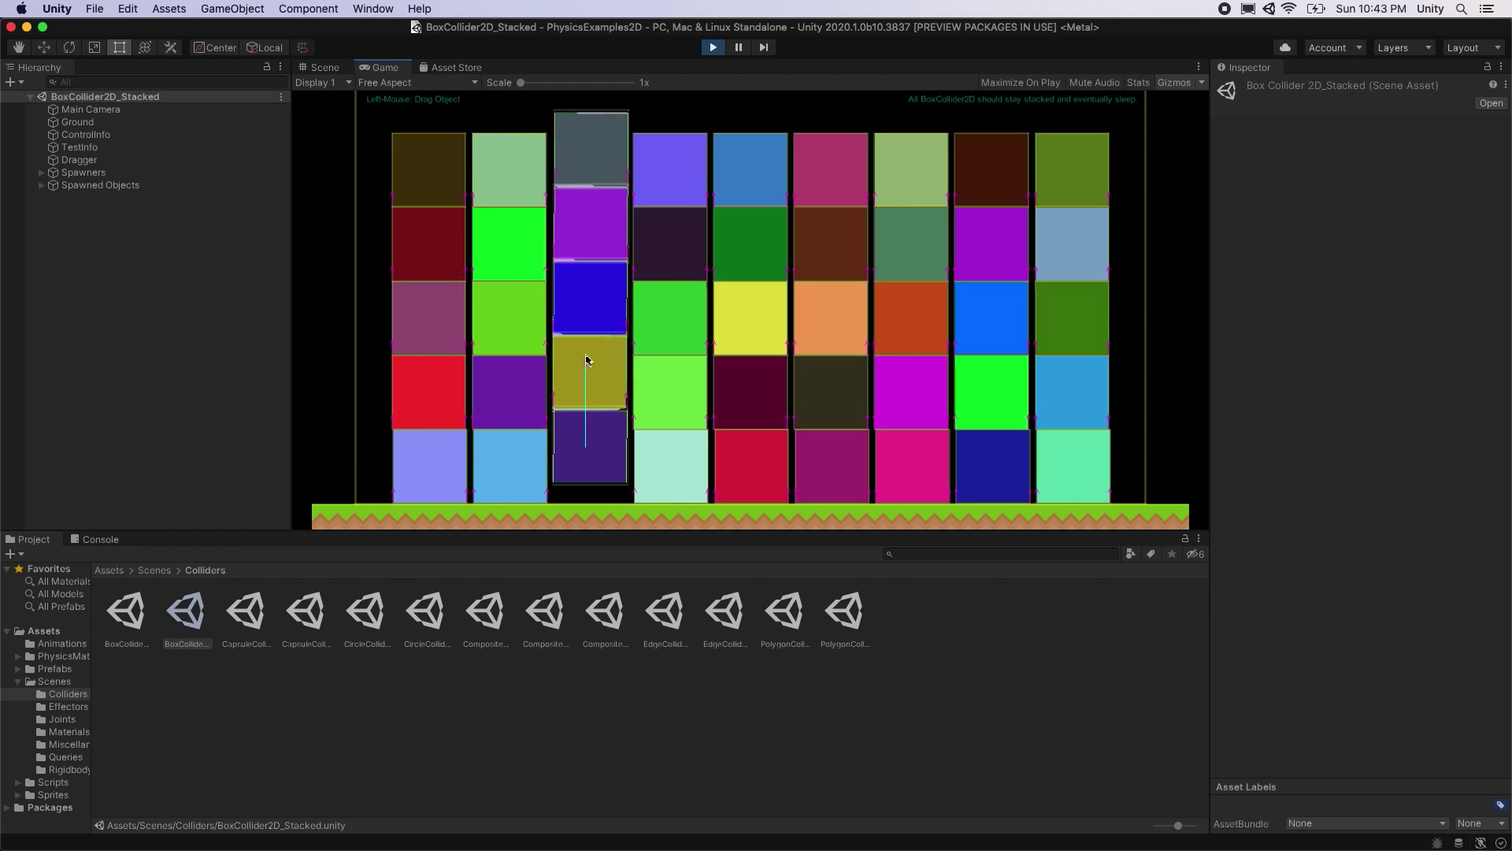
{"action": "left_click_drag", "start_coordinate": [605, 361], "coordinate": [607, 315]}
{"action": "left_click_drag", "start_coordinate": [746, 452], "coordinate": [880, 345]}
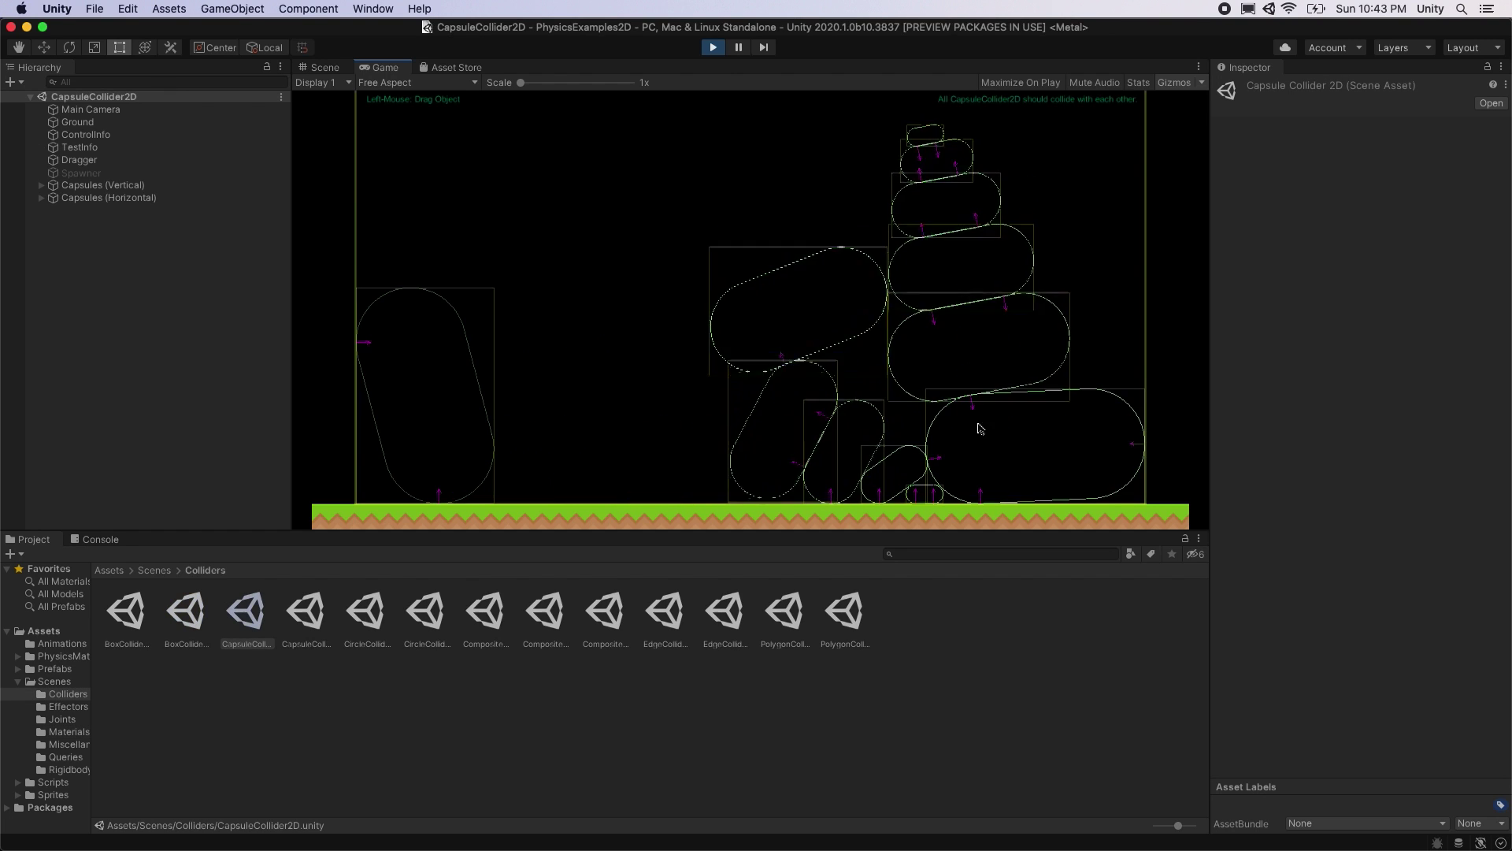
{"action": "left_click_drag", "start_coordinate": [979, 429], "coordinate": [622, 484]}
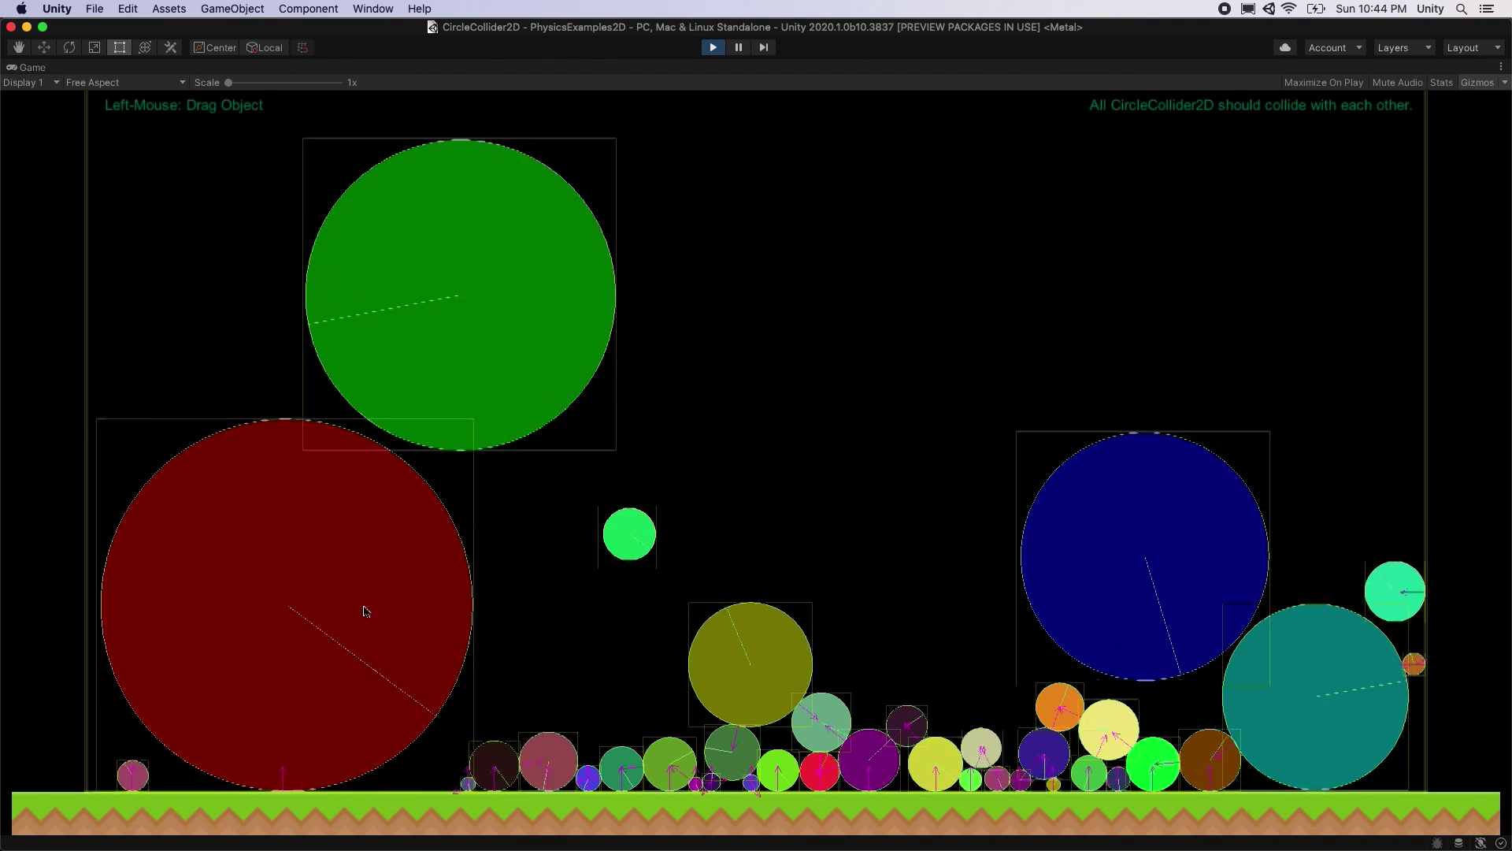
- Drag the red circle and offset edge objects, then open EdgeCollider2D_AdjacentPoints
{"action": "left_click_drag", "start_coordinate": [365, 611], "coordinate": [1321, 642]}
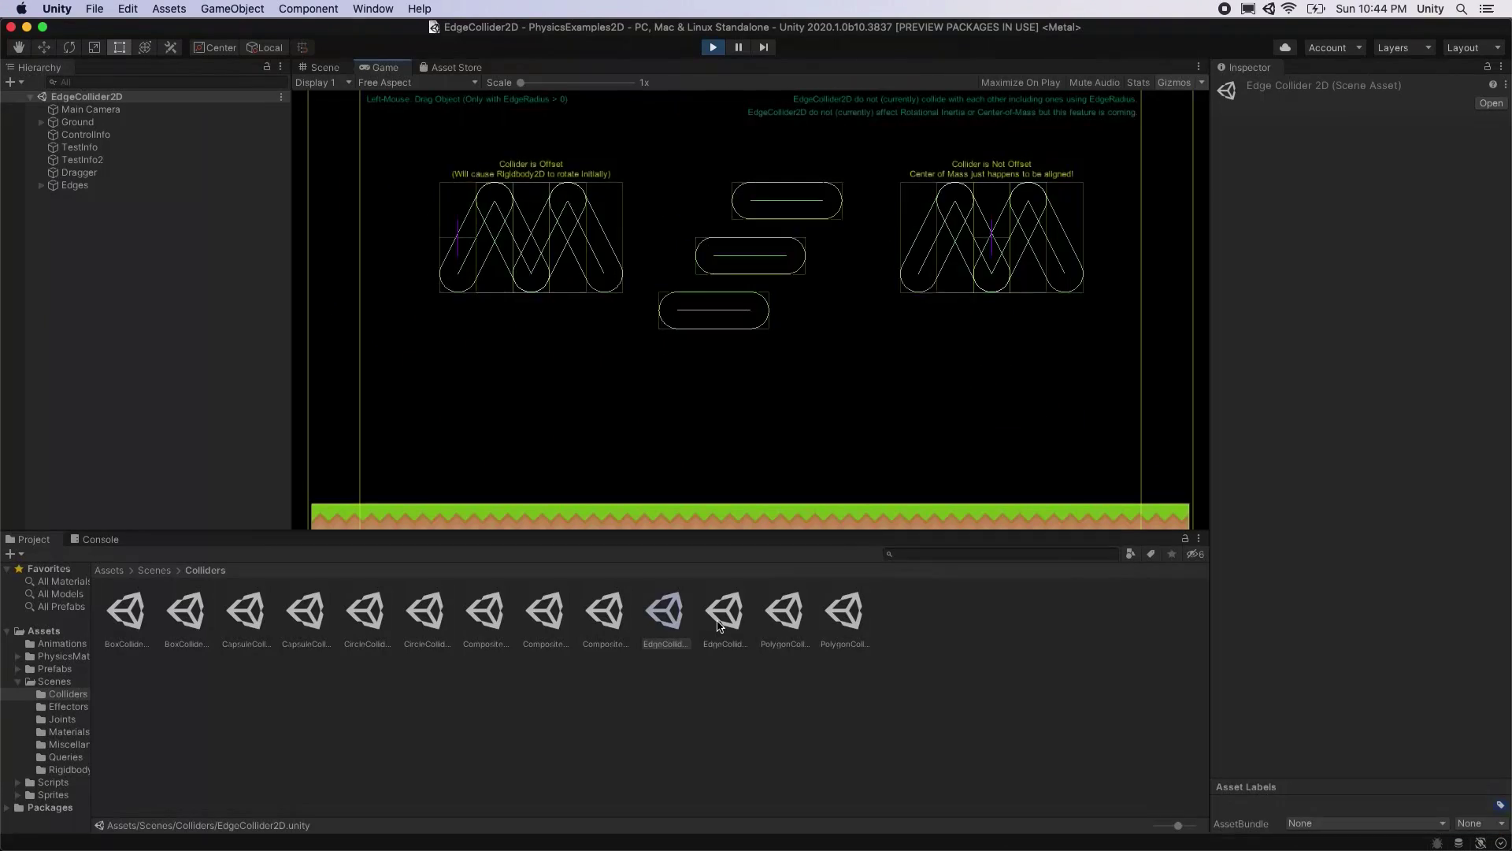
{"action": "left_click_drag", "start_coordinate": [622, 479], "coordinate": [780, 229]}
{"action": "left_click_drag", "start_coordinate": [991, 445], "coordinate": [759, 230]}
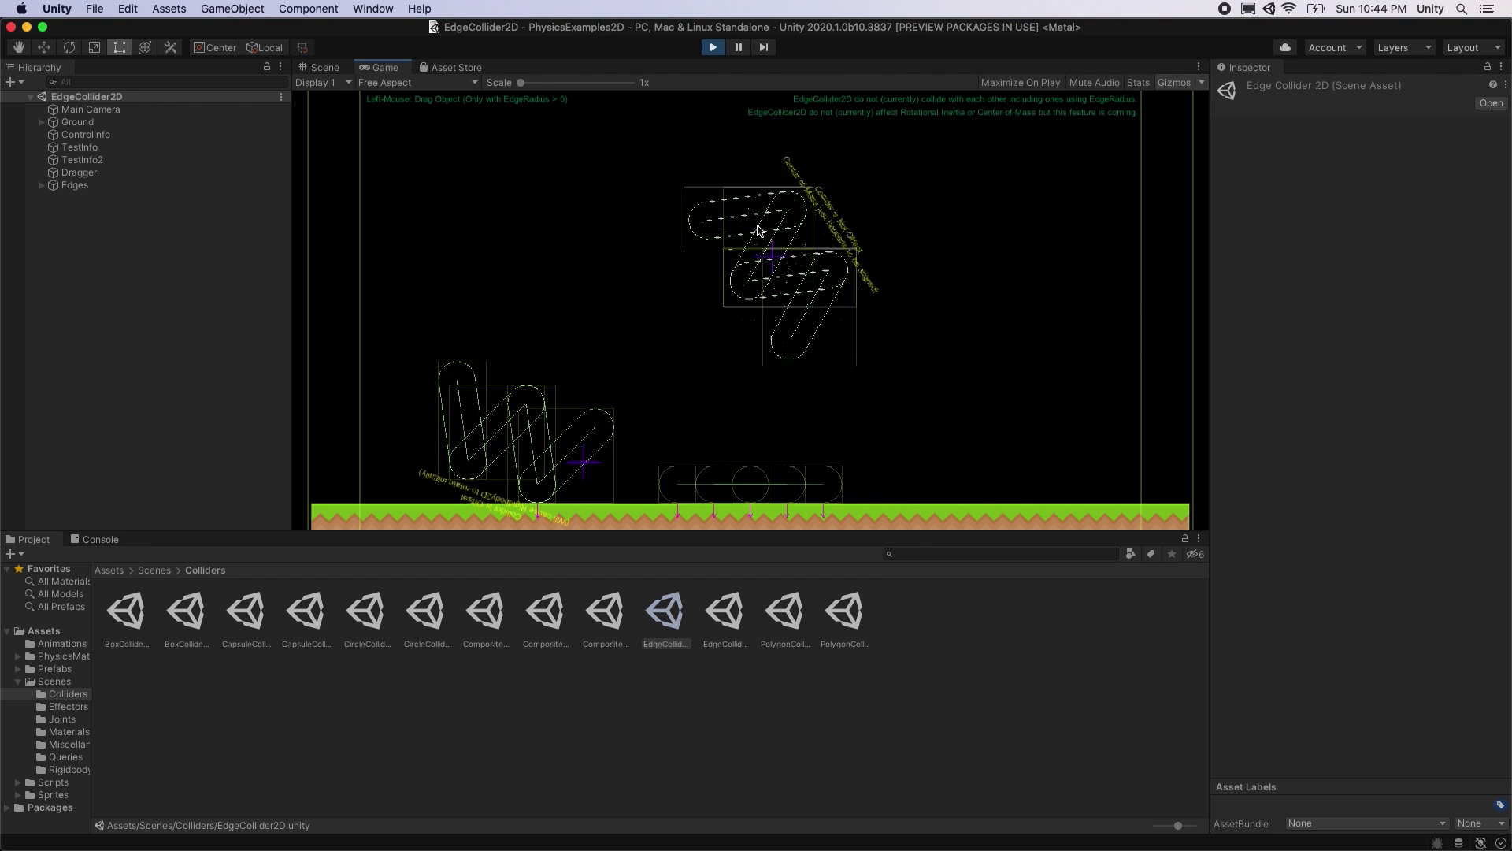
{"action": "double_click", "coordinate": [724, 611]}
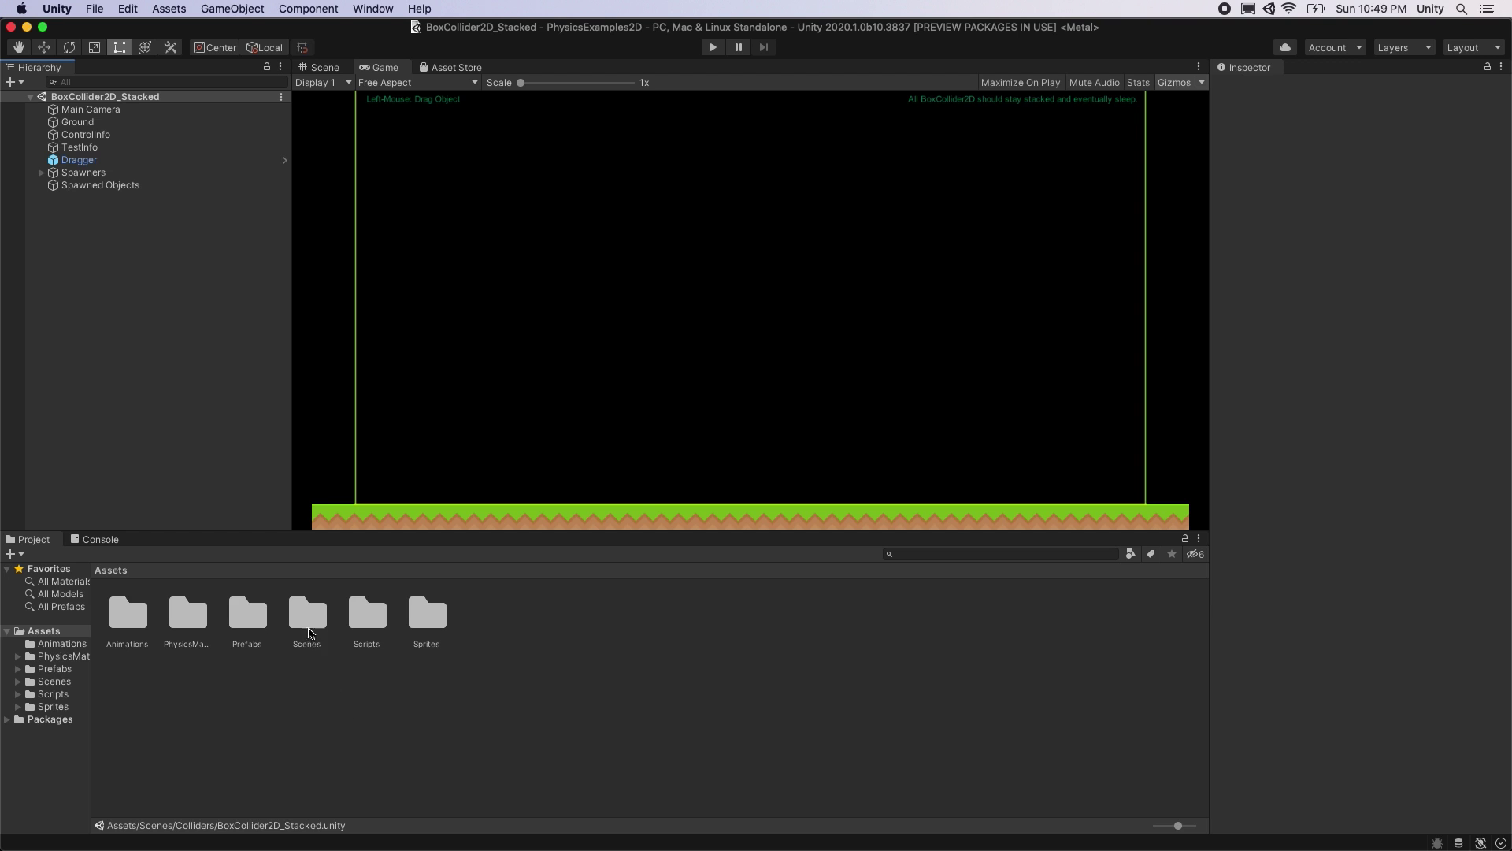
- Open Scenes > Rigidbody > Rigidbody2D_Constraints and start the truck simulation
{"action": "double_click", "coordinate": [307, 618]}
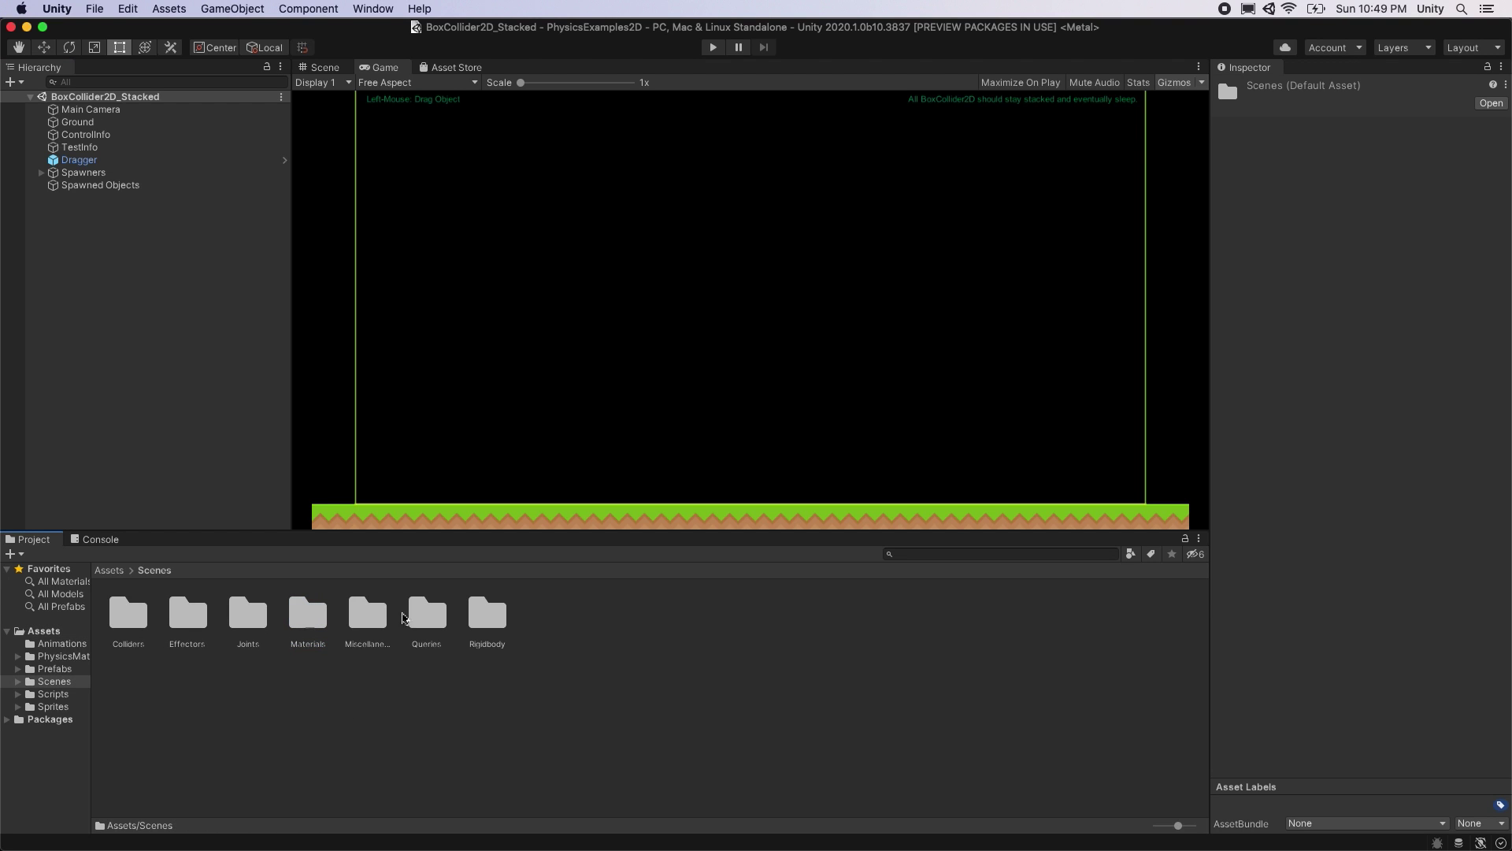
{"action": "double_click", "coordinate": [482, 617]}
{"action": "left_click", "coordinate": [186, 624]}
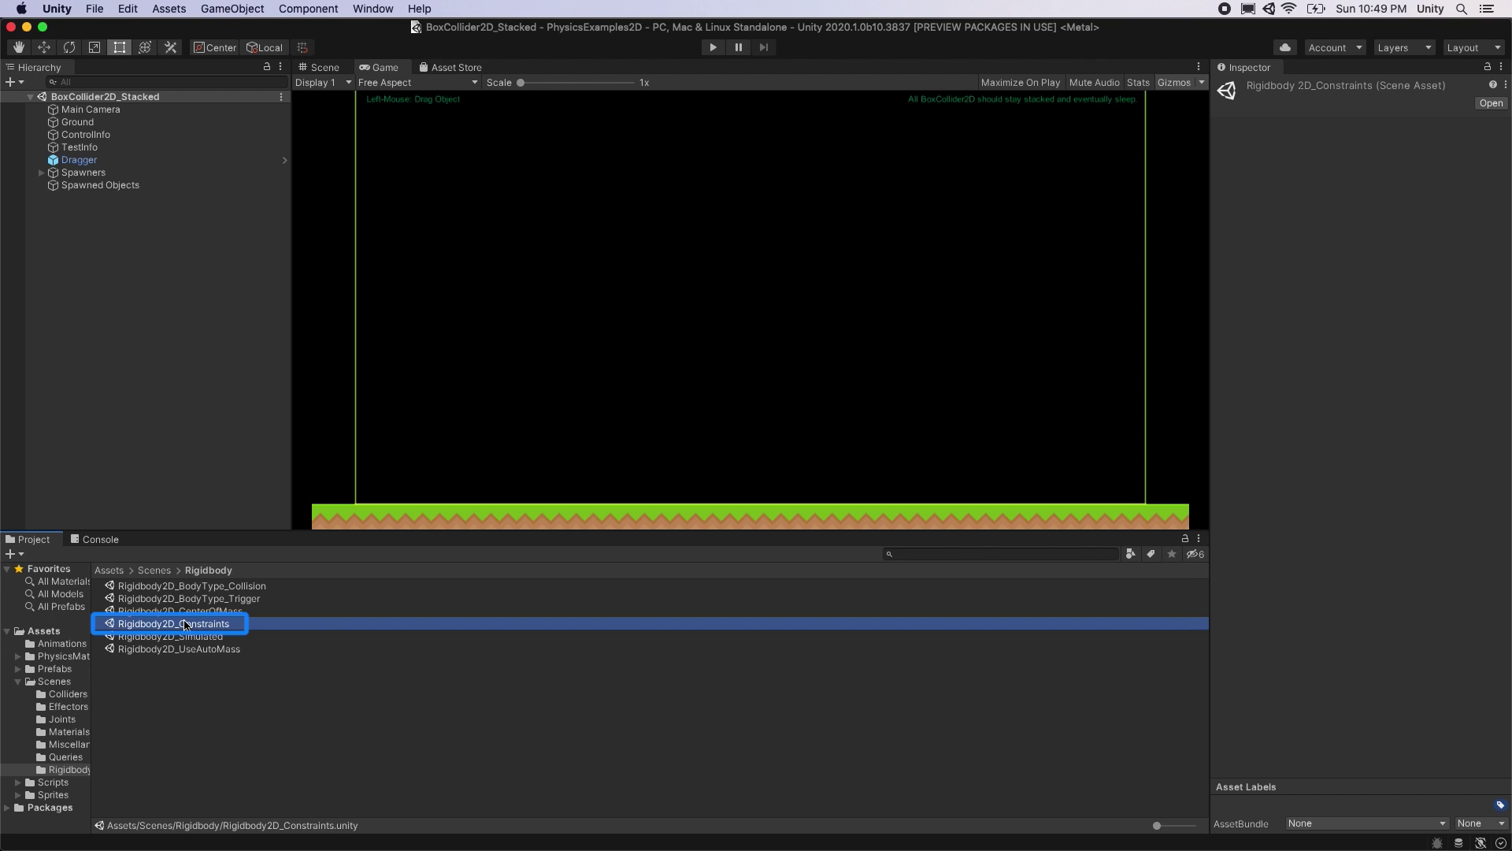
{"action": "double_click", "coordinate": [186, 624]}
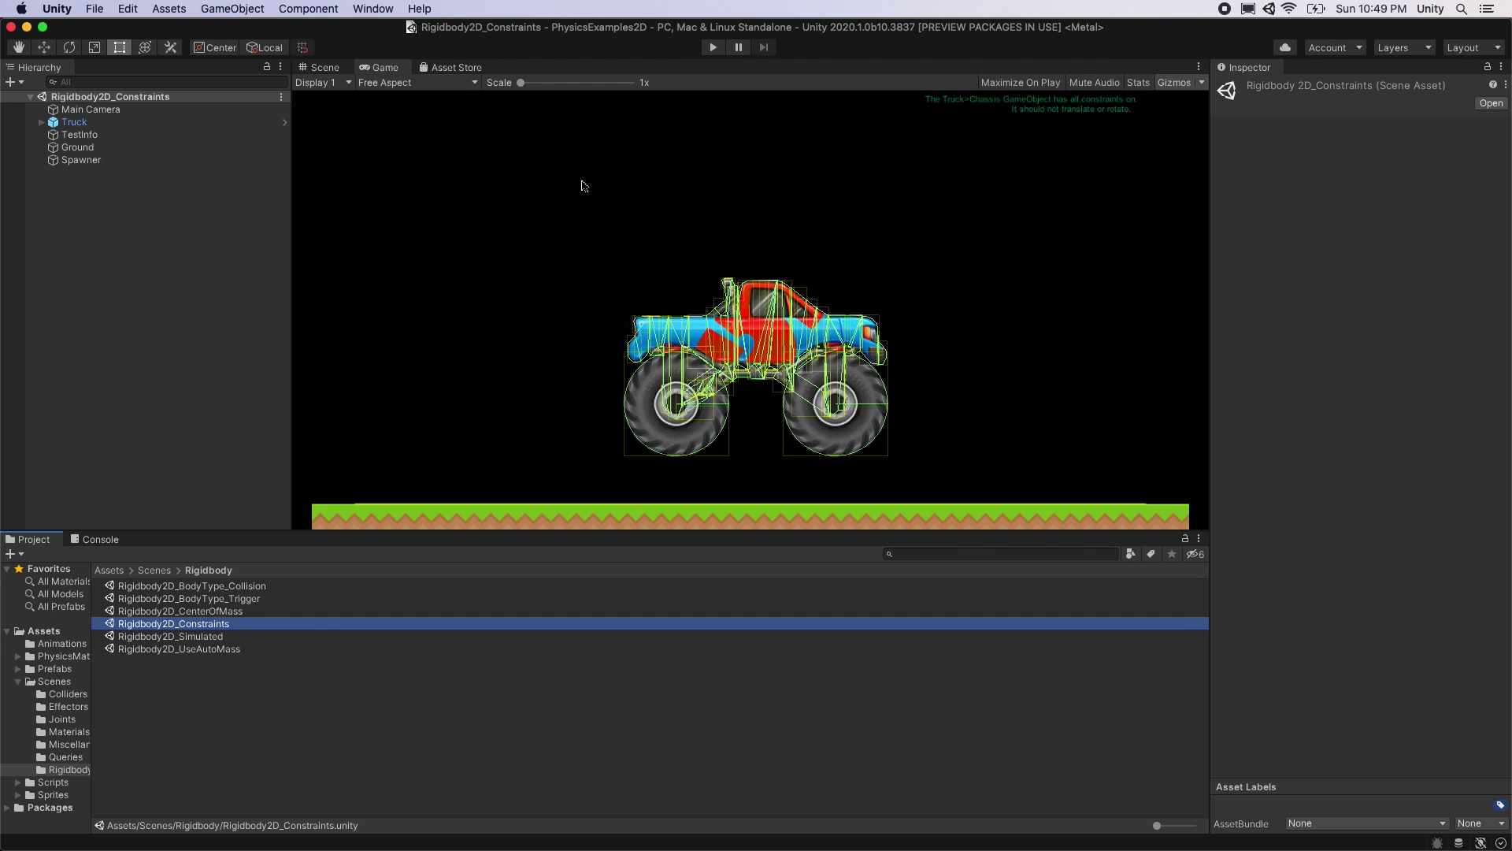
{"action": "left_click", "coordinate": [713, 48]}
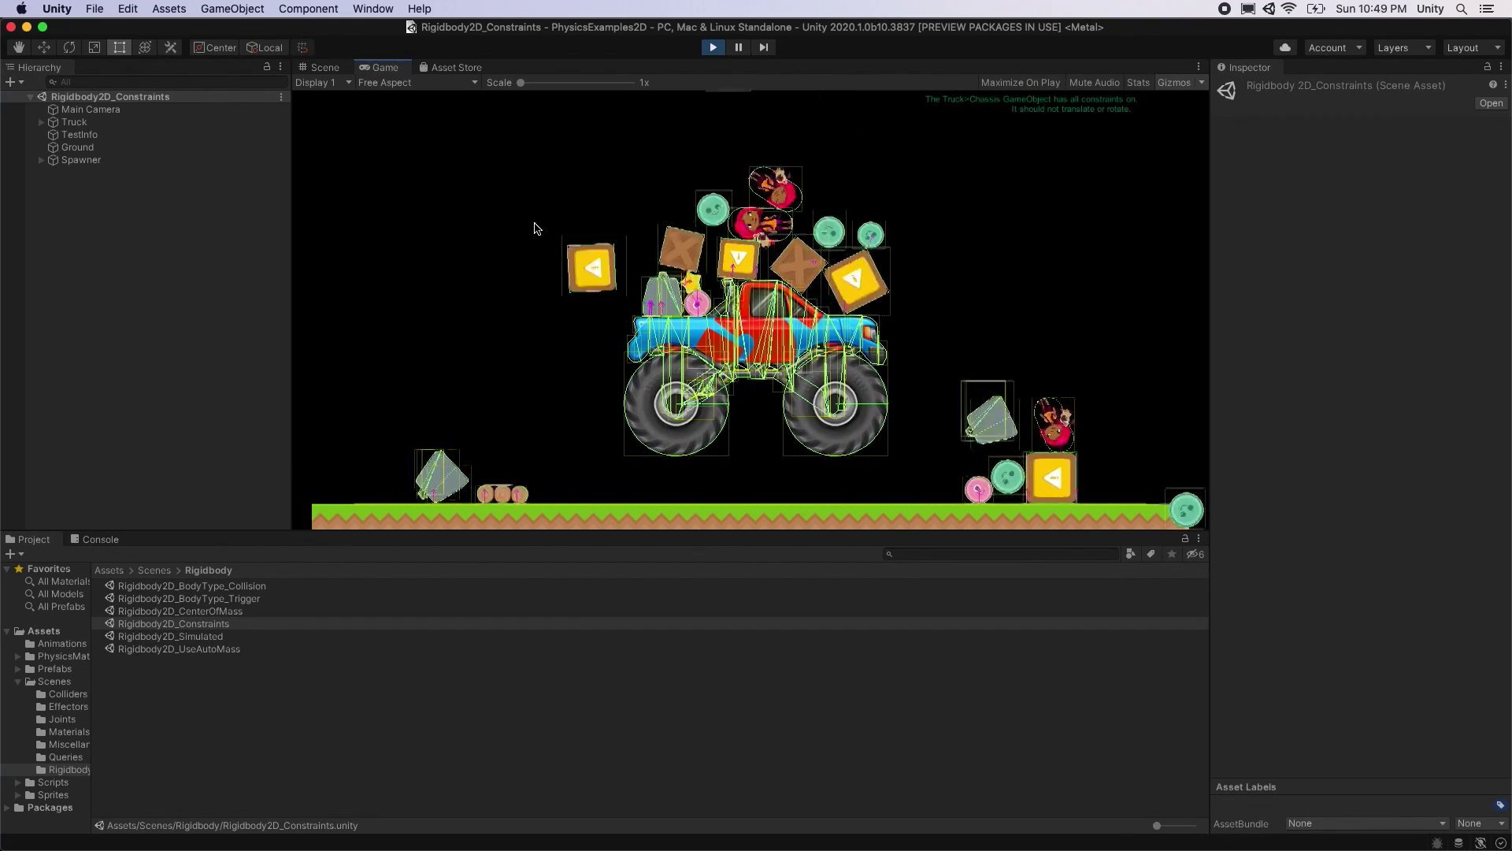
- Inspect the Chassis, raise the Spawner's Spawn Count, then stop play and select Scenes
{"action": "left_click", "coordinate": [89, 135]}
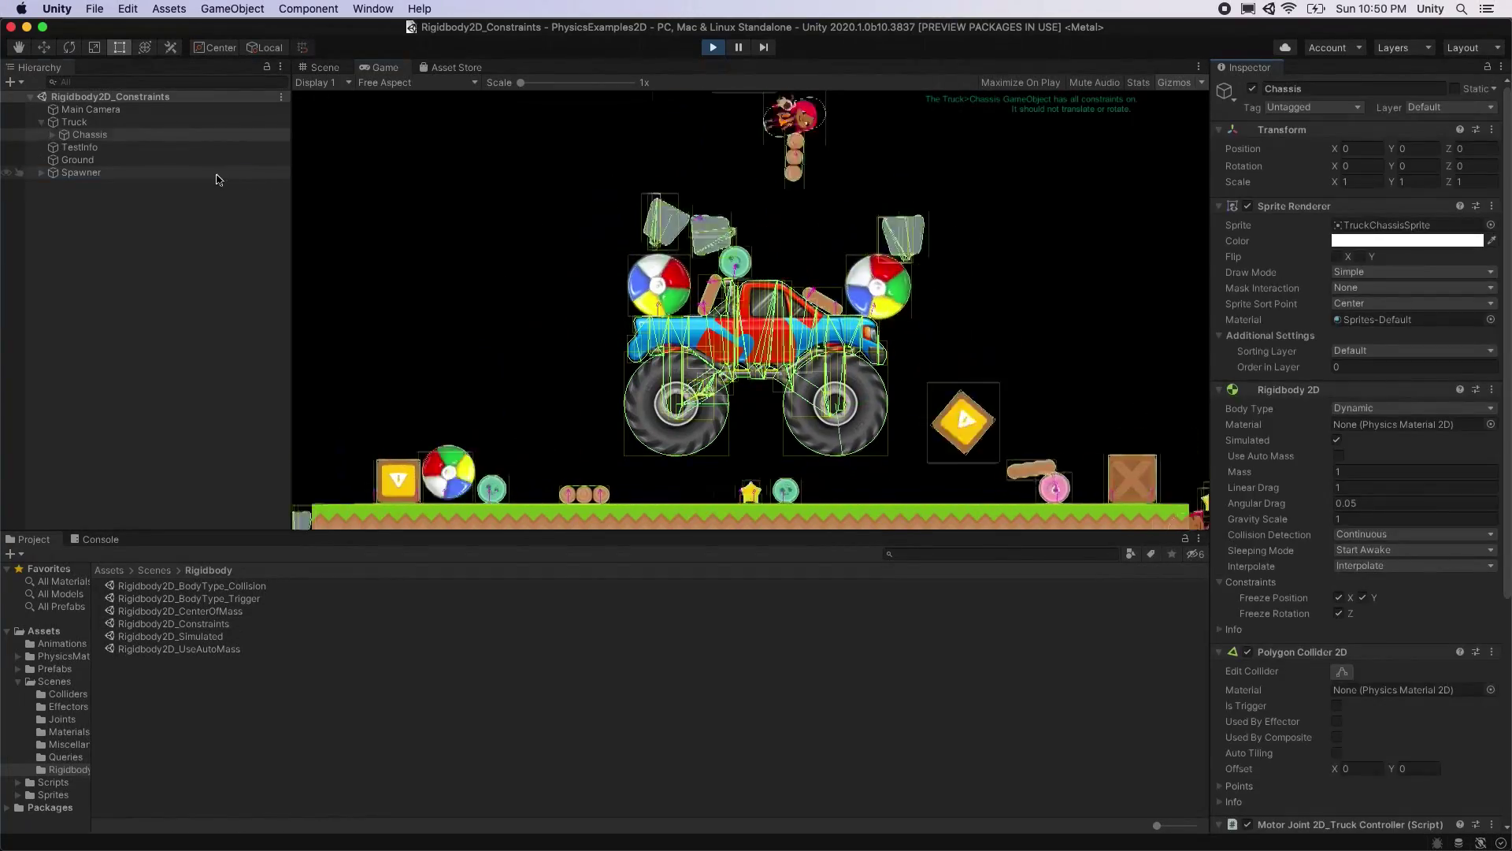
{"action": "left_click", "coordinate": [81, 172]}
{"action": "mouse_move", "coordinate": [1339, 257]}
{"action": "left_mouse_down"}
{"action": "mouse_move", "coordinate": [1443, 264]}
{"action": "mouse_move", "coordinate": [1368, 262]}
{"action": "left_mouse_up"}
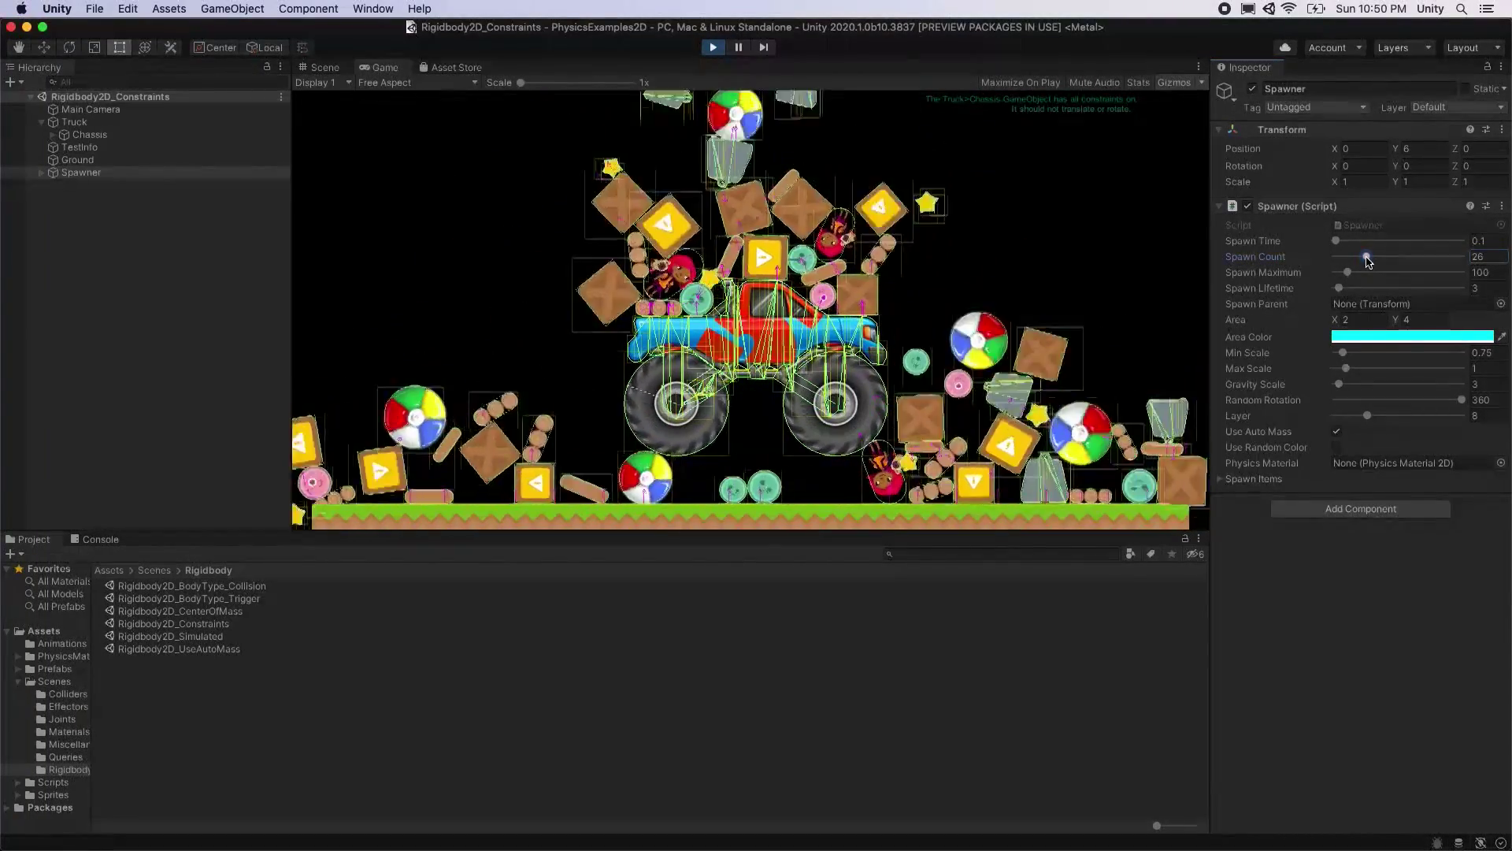
{"action": "key", "text": "super+p"}
{"action": "left_click", "coordinate": [49, 682]}
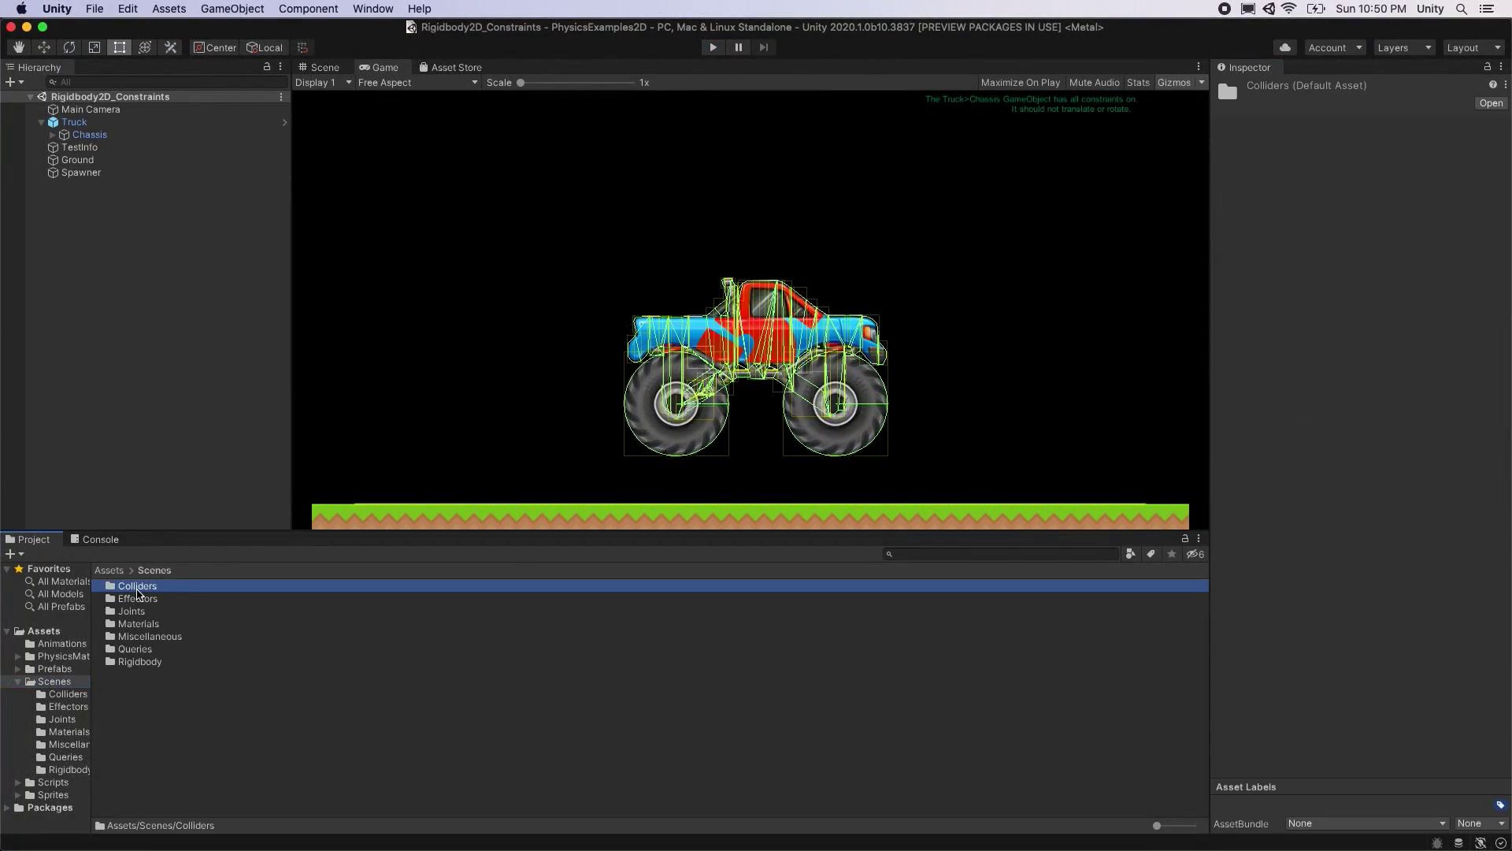
- Play Colliders > BoxCollider2D_Stacked and pull boxes from the second and bottom-left columns
{"action": "double_click", "coordinate": [137, 587]}
{"action": "double_click", "coordinate": [165, 600]}
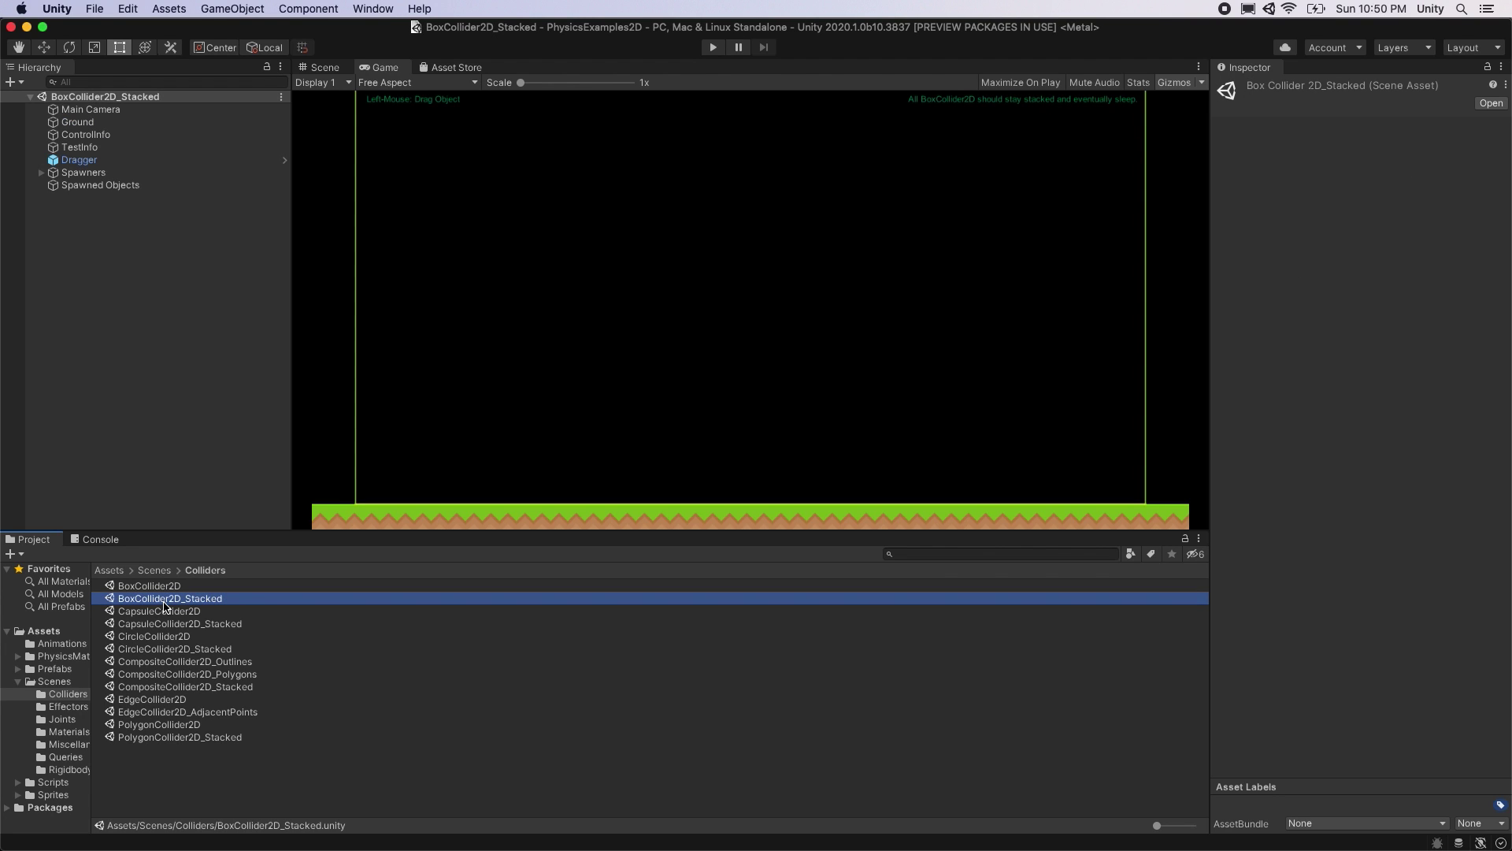
{"action": "left_click", "coordinate": [714, 48]}
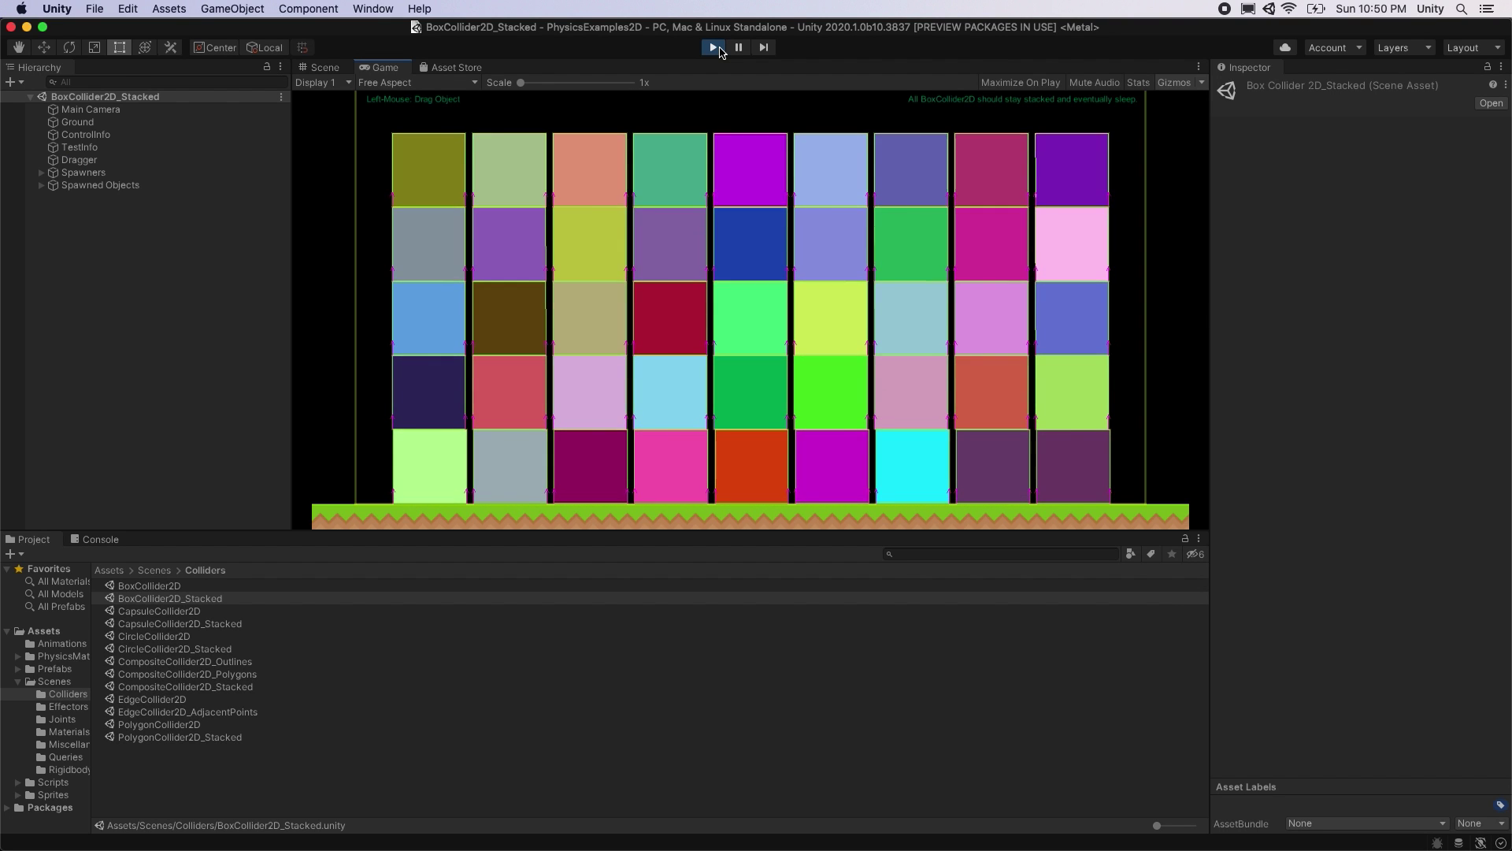
{"action": "left_click_drag", "start_coordinate": [508, 461], "coordinate": [523, 327]}
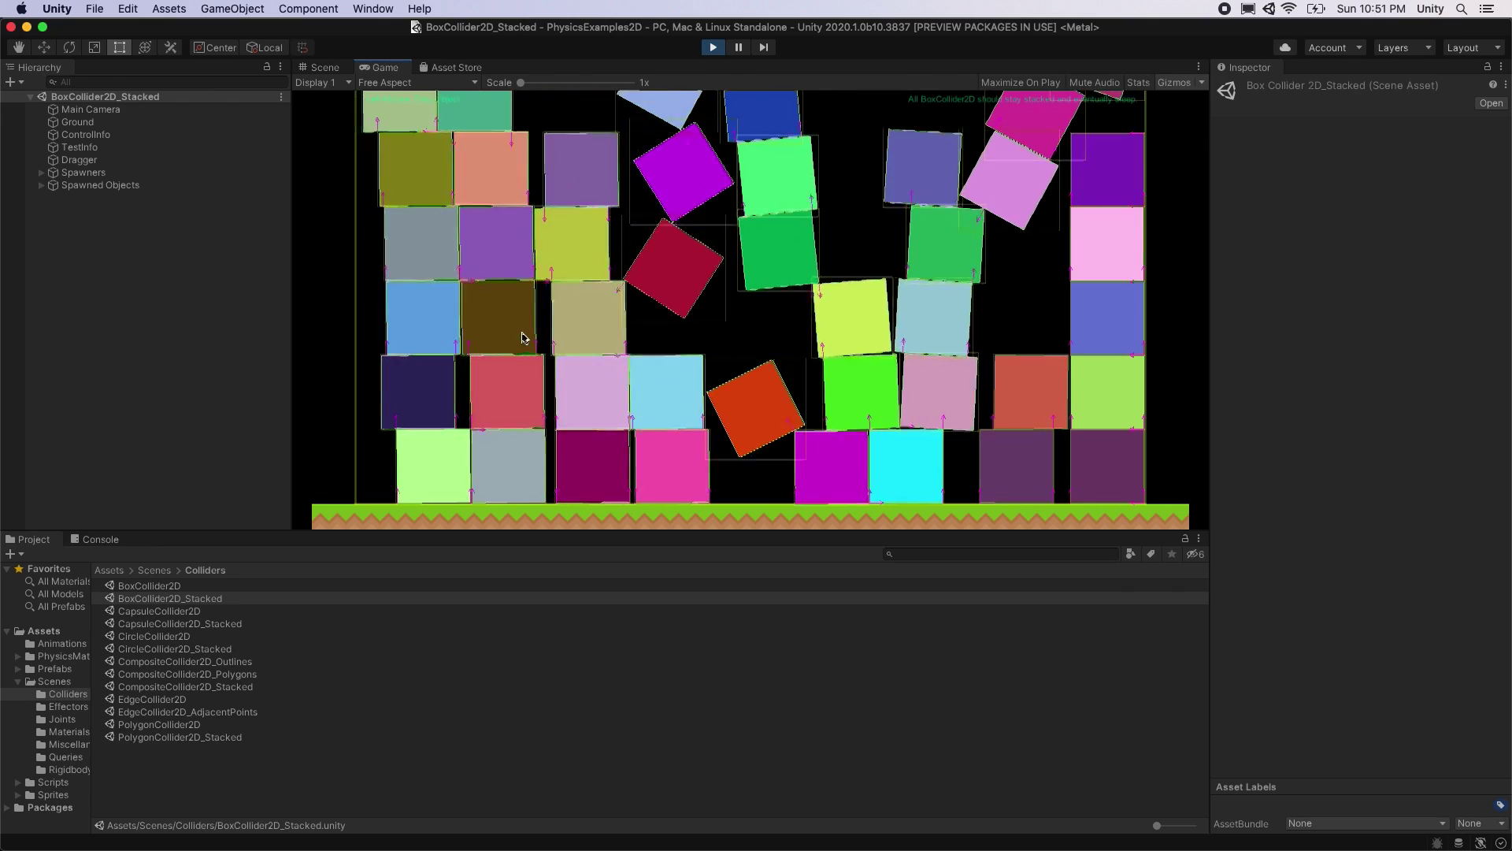
{"action": "left_click_drag", "start_coordinate": [437, 445], "coordinate": [507, 338]}
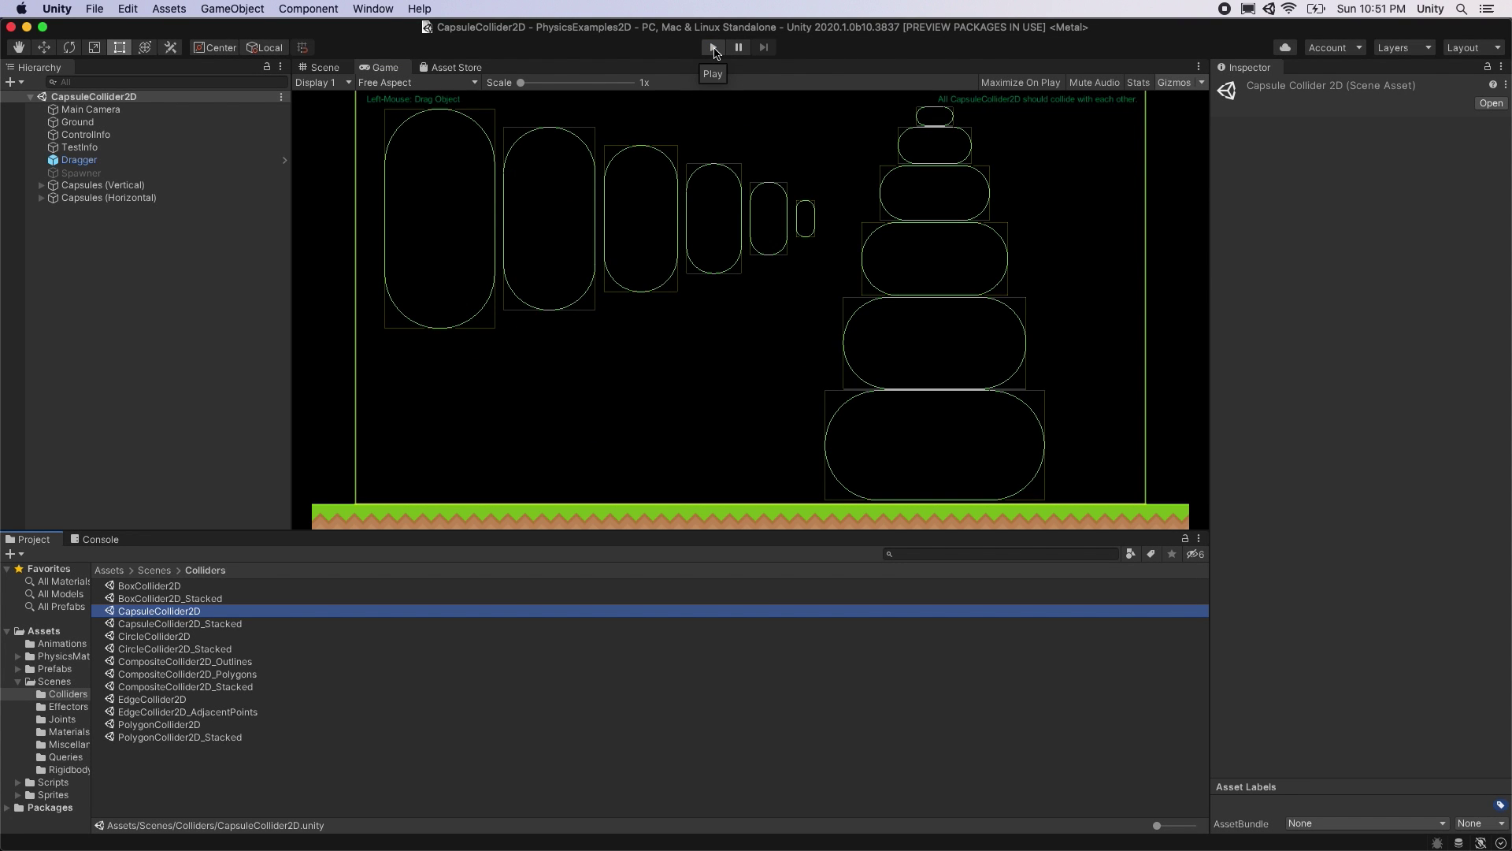
- Play CapsuleCollider2D, toggle Gizmos off and on four times, then knock over the capsule stack
{"action": "left_click", "coordinate": [714, 48]}
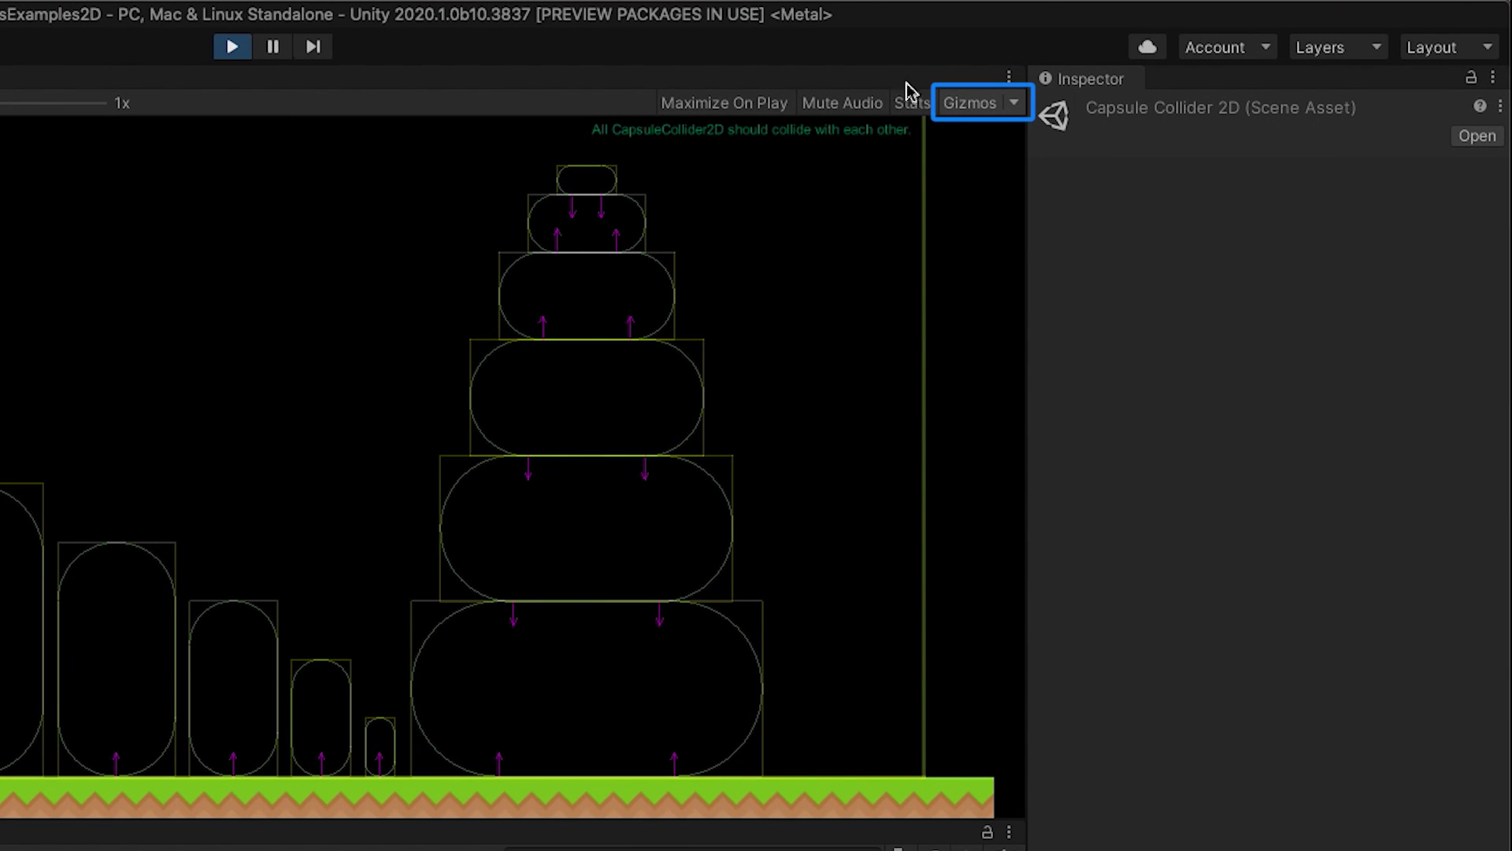
{"action": "left_click", "coordinate": [969, 106]}
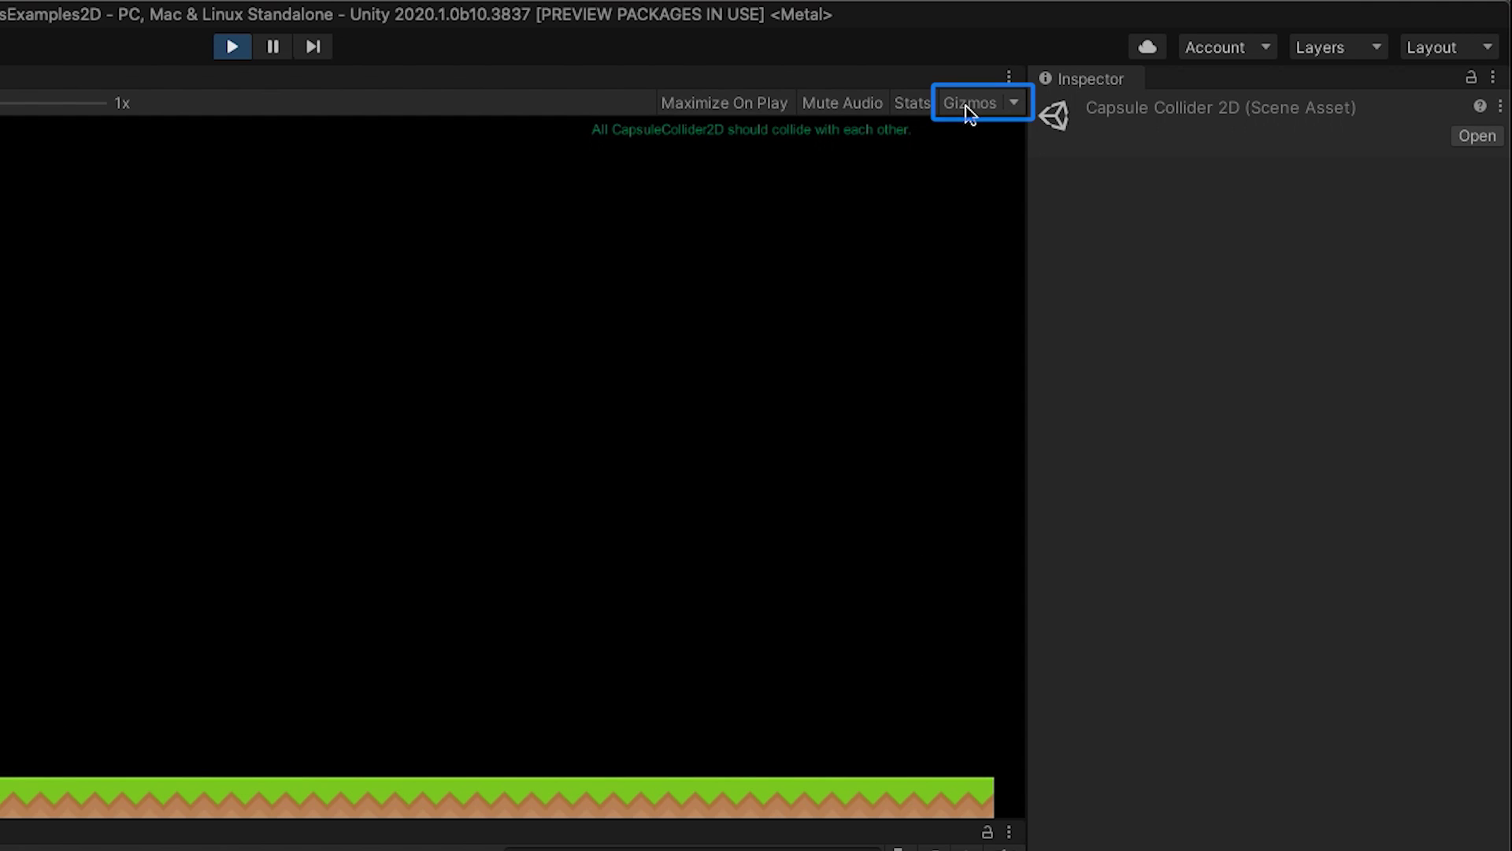
{"action": "left_click", "coordinate": [969, 107]}
{"action": "left_click", "coordinate": [968, 109]}
{"action": "left_click", "coordinate": [967, 108]}
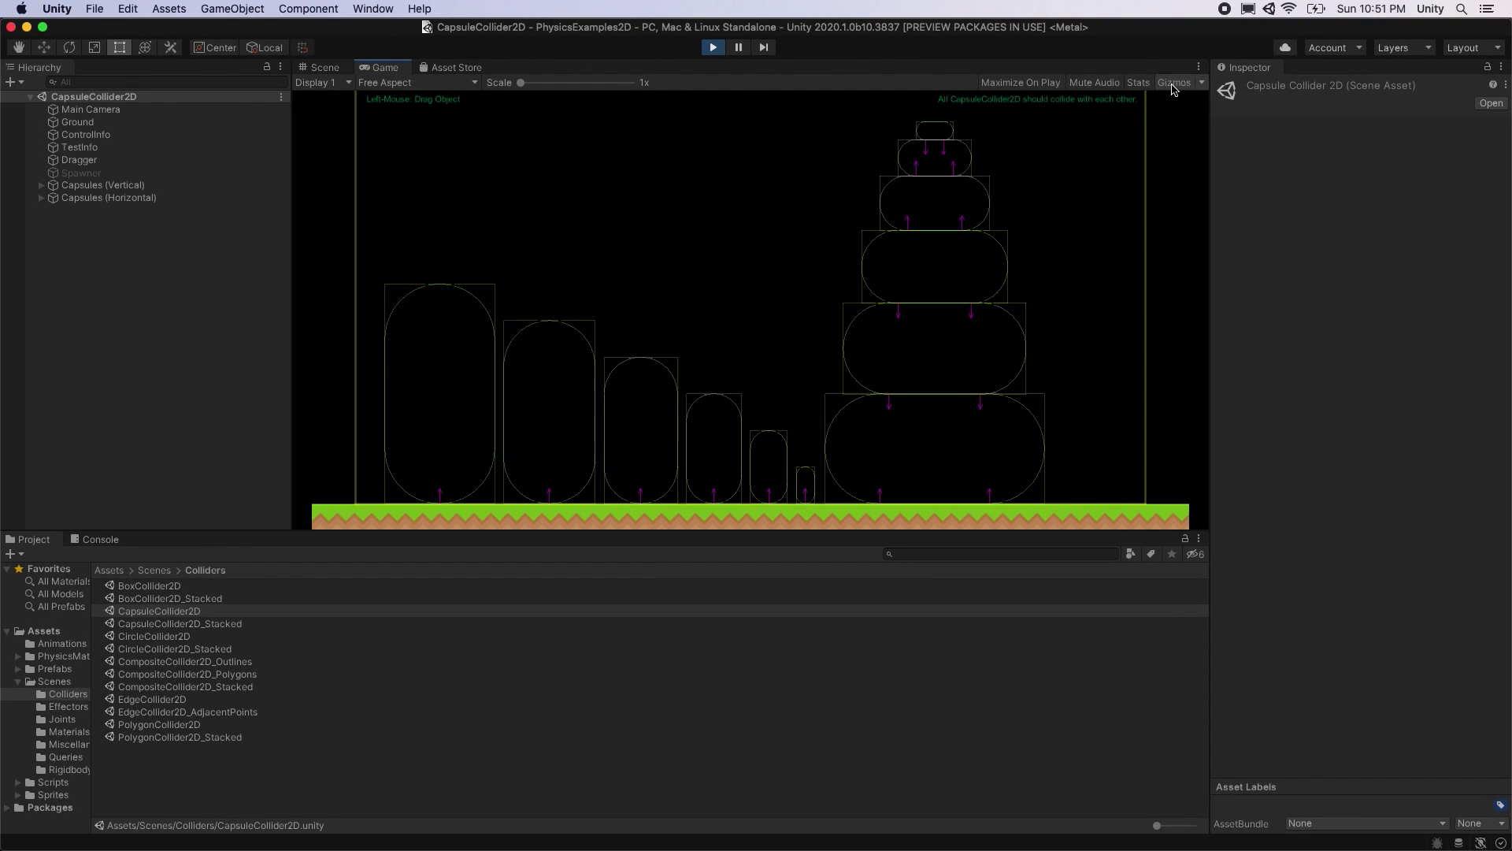
{"action": "left_click", "coordinate": [1173, 85]}
{"action": "left_click", "coordinate": [1172, 85]}
{"action": "left_click", "coordinate": [1173, 85]}
{"action": "left_click", "coordinate": [1172, 85]}
{"action": "left_click_drag", "start_coordinate": [919, 431], "coordinate": [864, 382]}
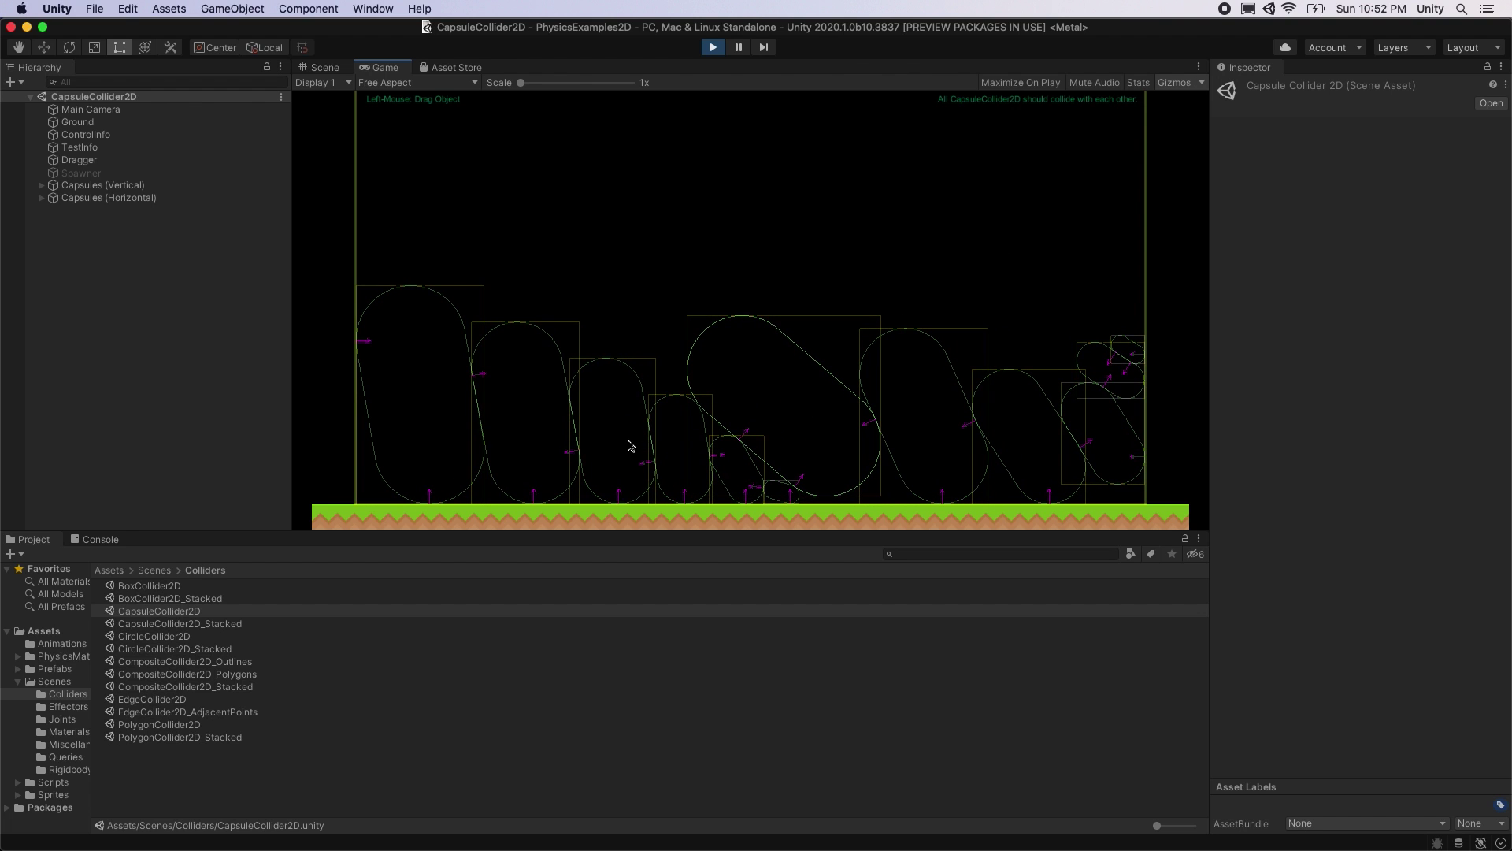
- Toss three capsules onto the pile, then stop play with Cmd+P to reset them
{"action": "left_click_drag", "start_coordinate": [628, 442], "coordinate": [659, 313]}
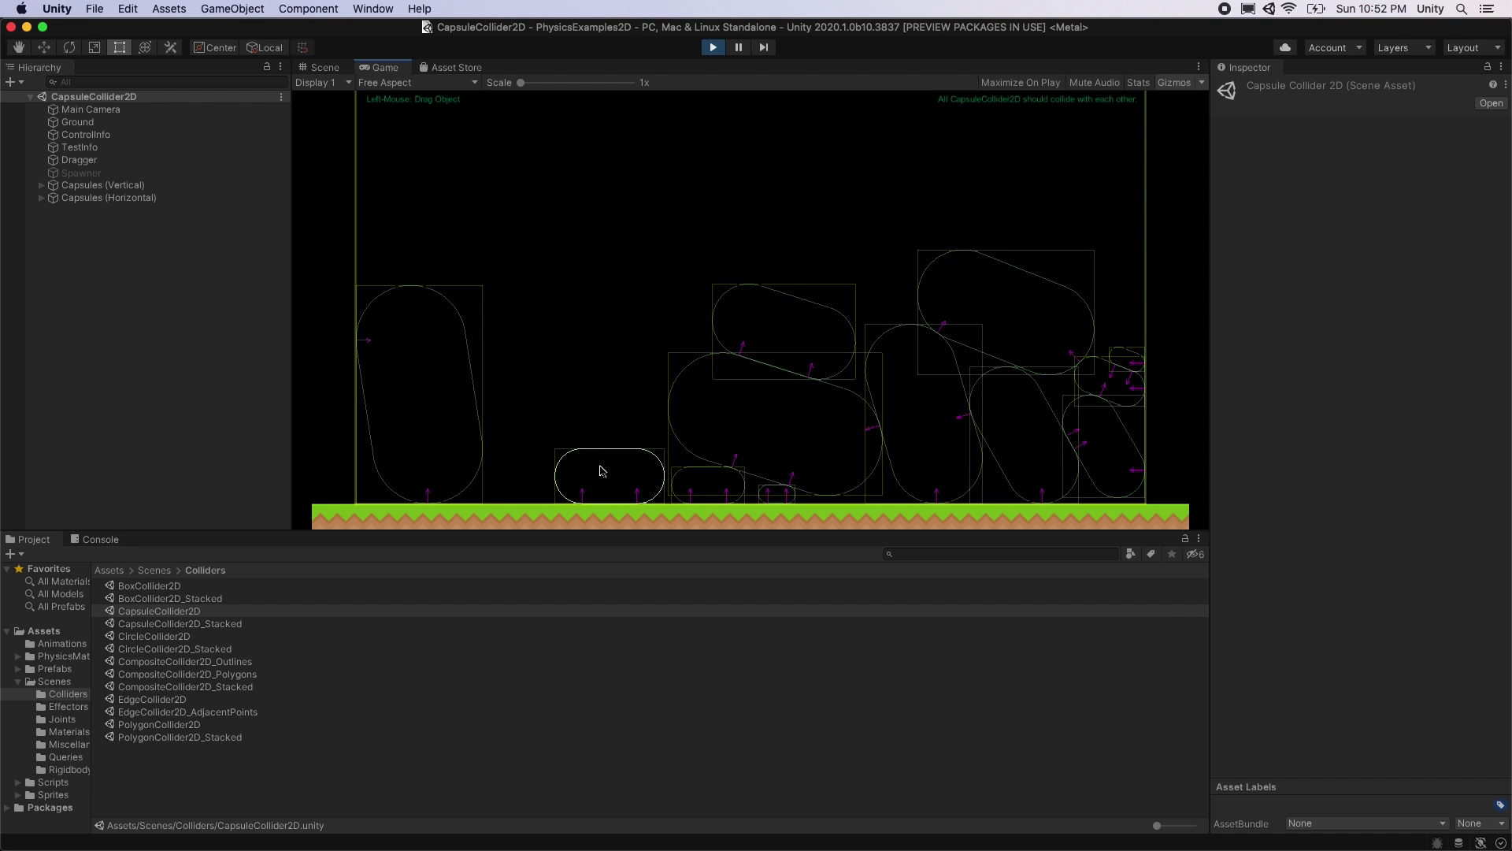
{"action": "left_click_drag", "start_coordinate": [600, 471], "coordinate": [757, 211]}
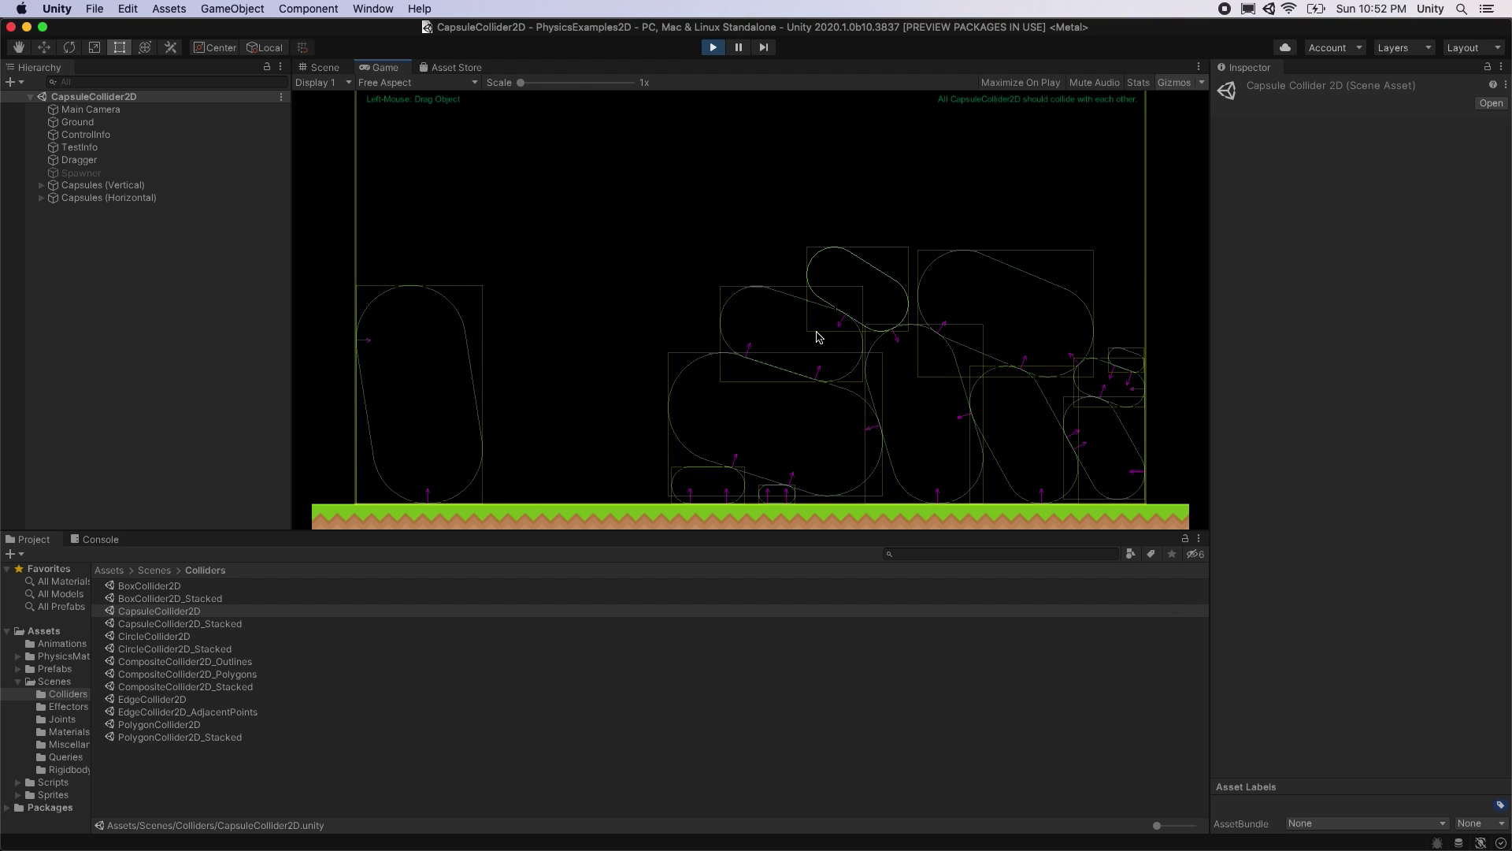
{"action": "left_click_drag", "start_coordinate": [817, 337], "coordinate": [489, 348]}
{"action": "key", "text": "super+p"}
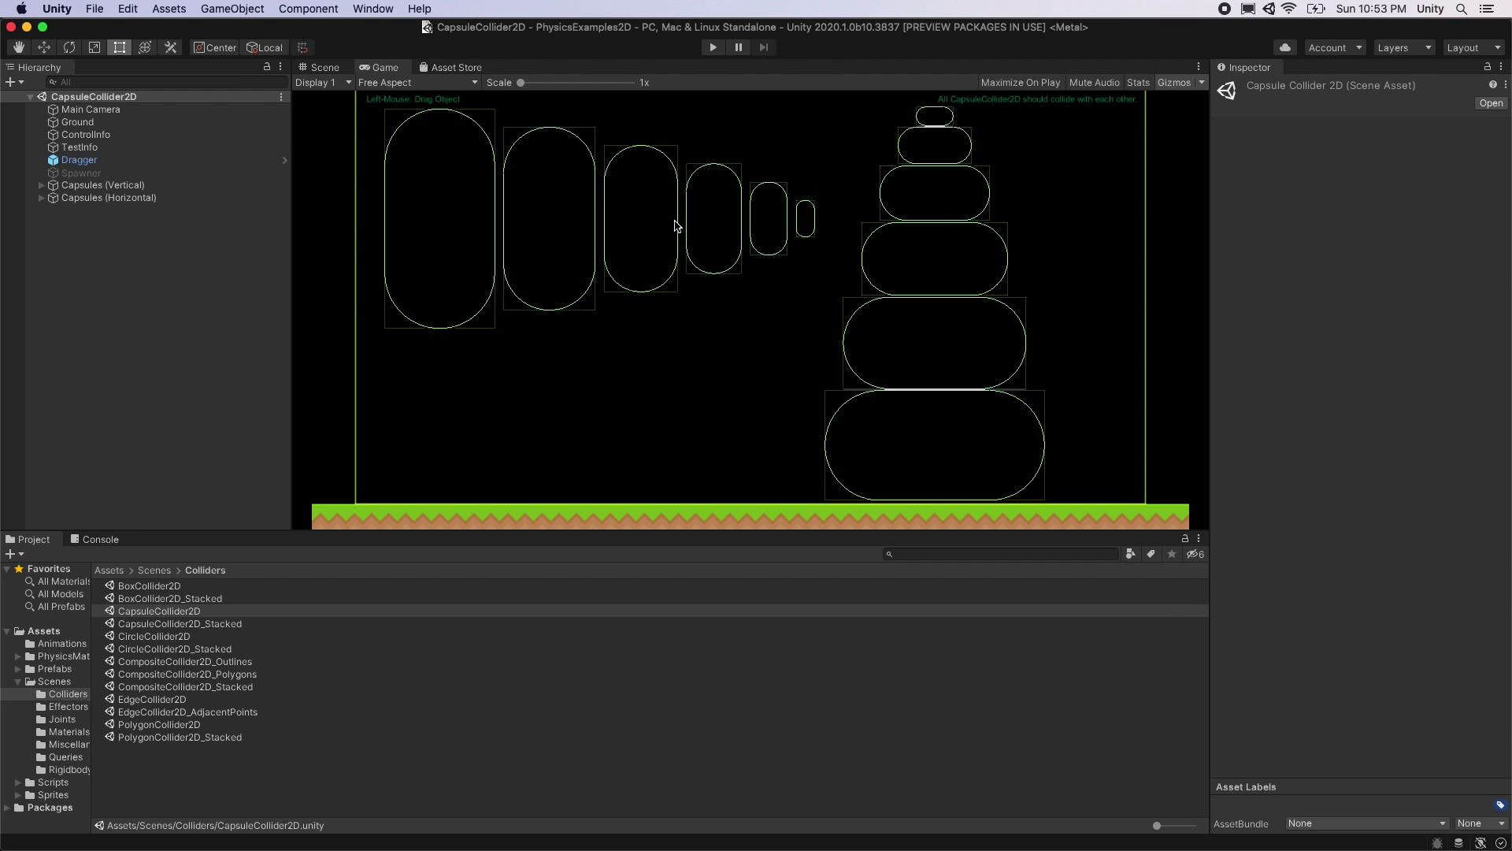
- Set Simulation Mode to Script in Project Settings > Physics 2D
{"action": "left_click", "coordinate": [127, 9]}
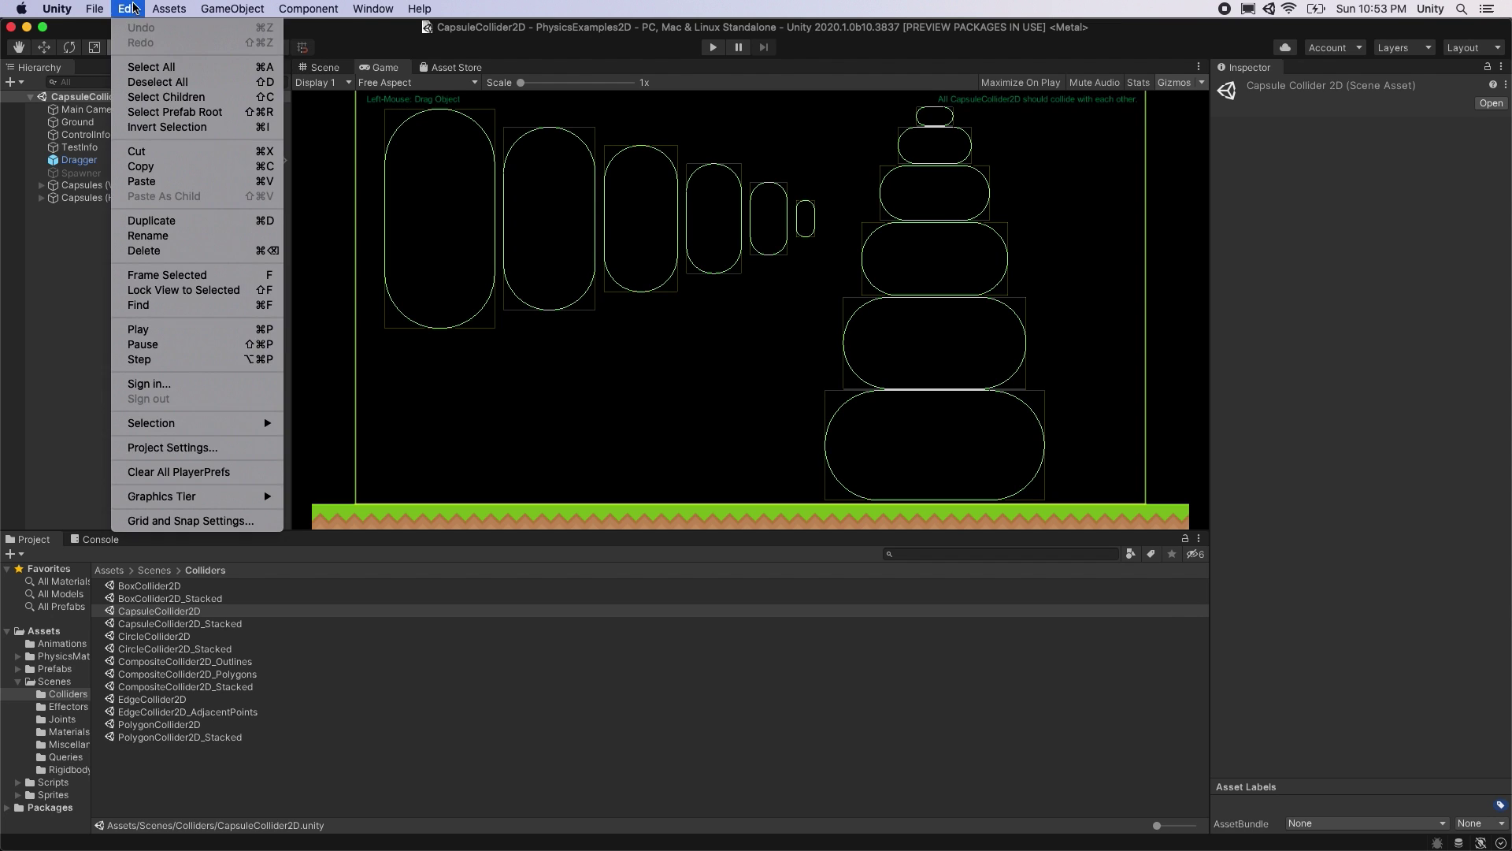
{"action": "left_click", "coordinate": [189, 448]}
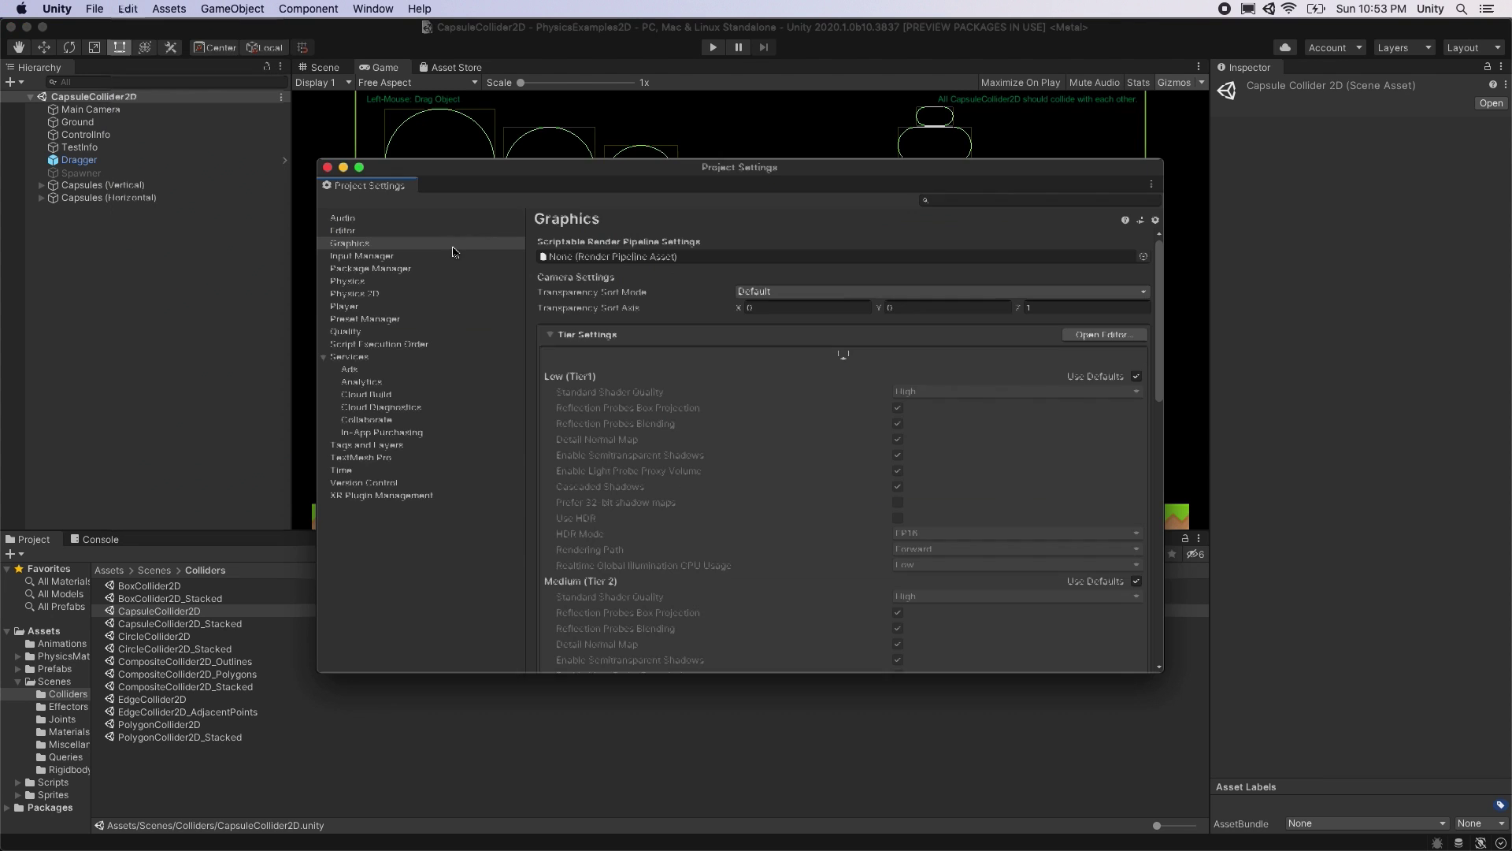
{"action": "left_click", "coordinate": [375, 294]}
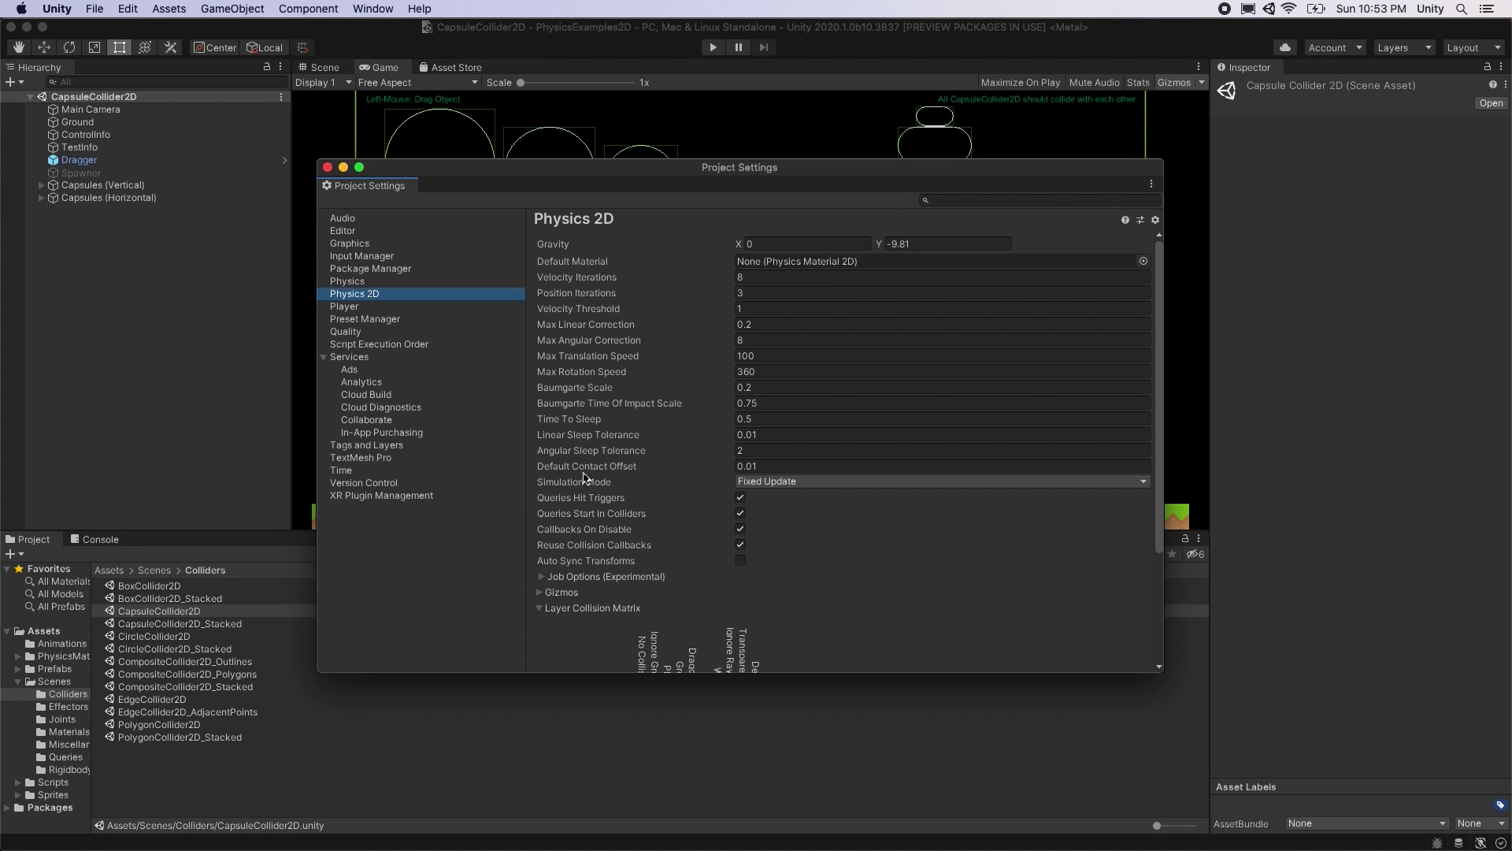
{"action": "mouse_move", "coordinate": [586, 485]}
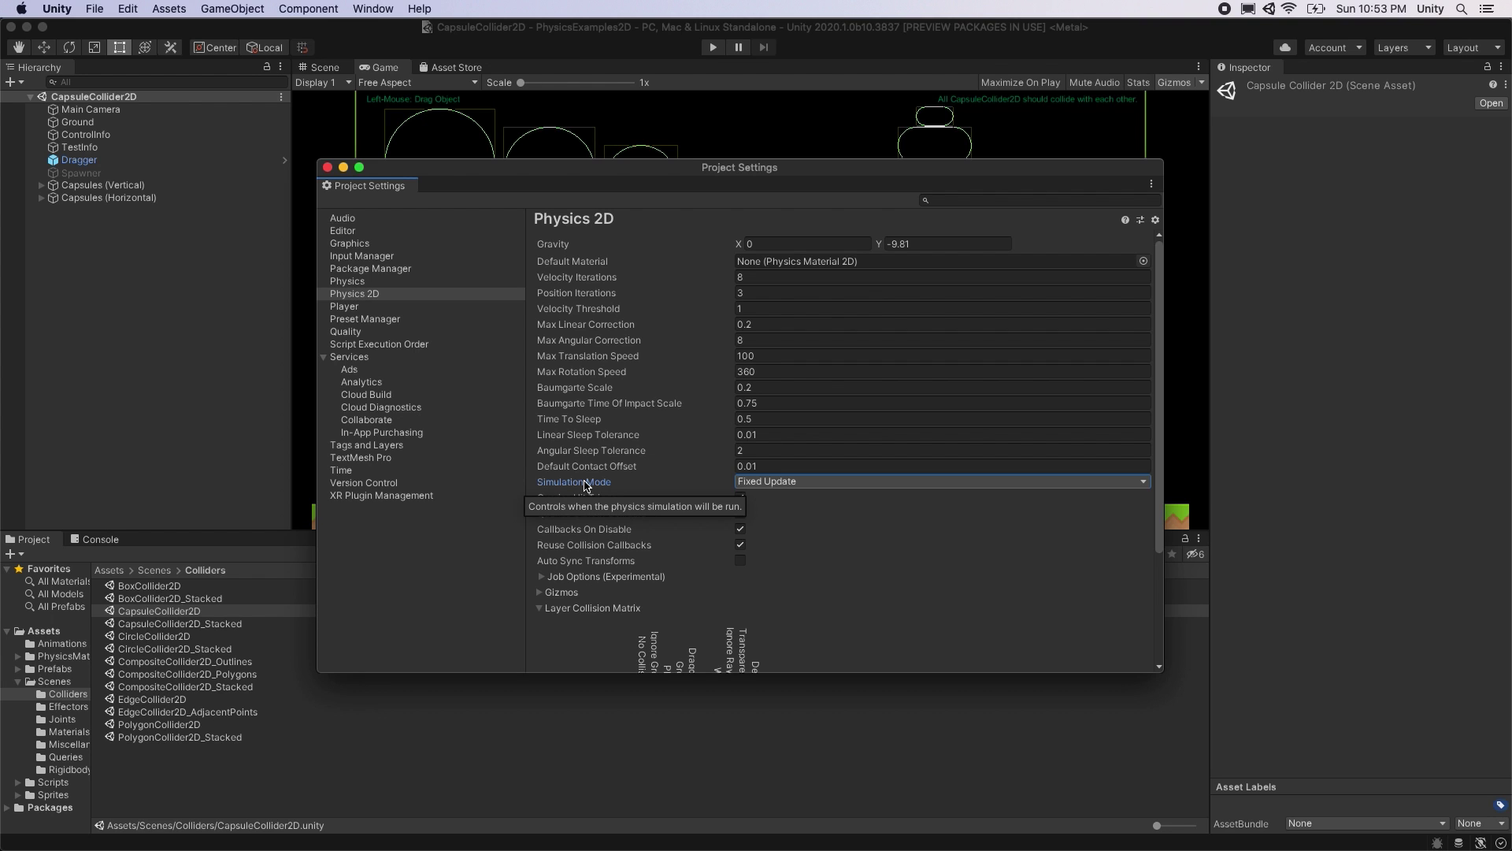
{"action": "left_click", "coordinate": [780, 482]}
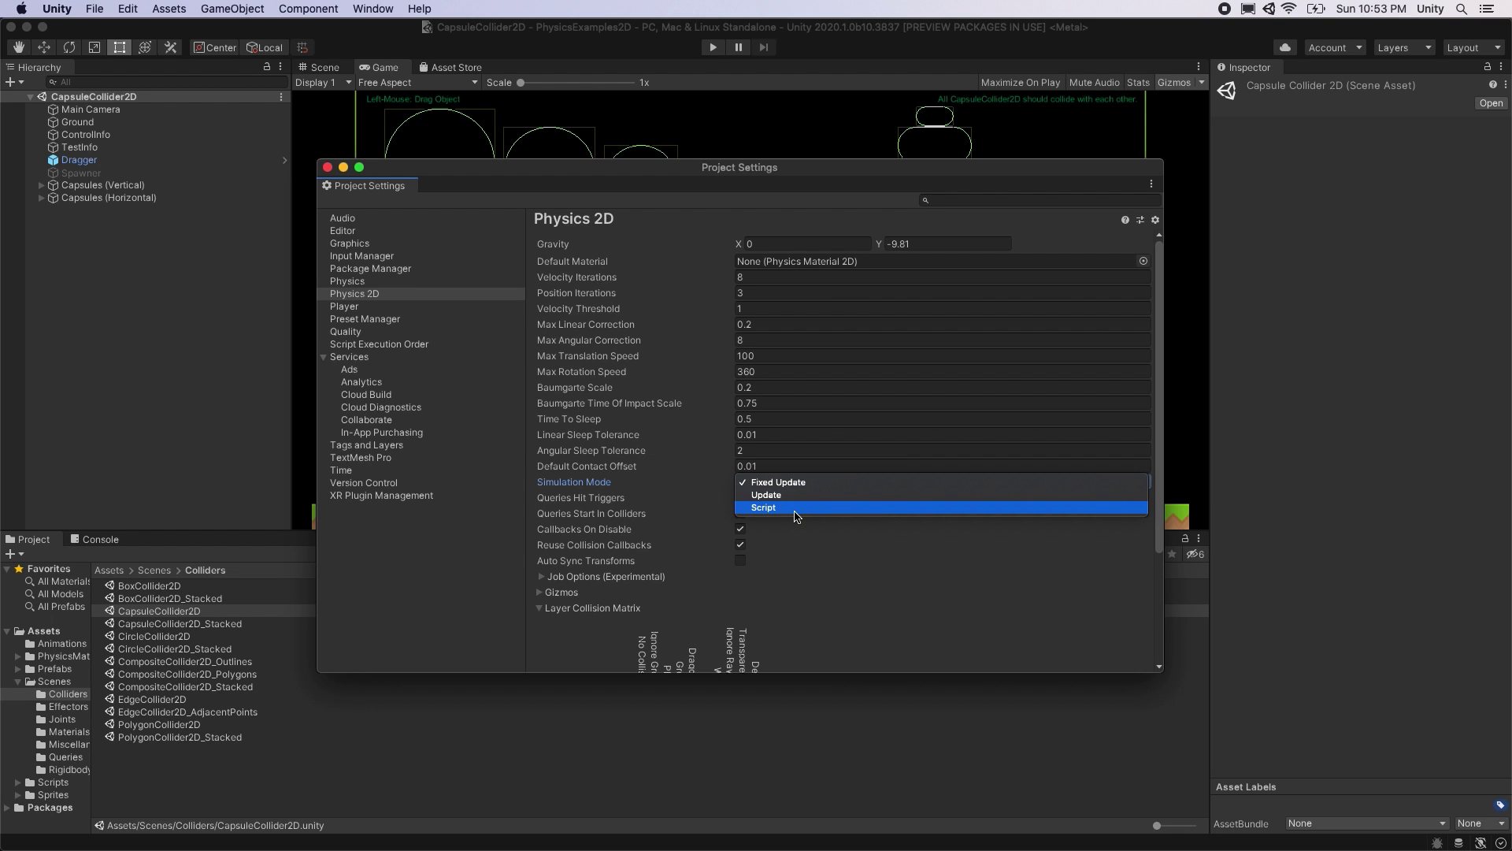
{"action": "left_click", "coordinate": [795, 508]}
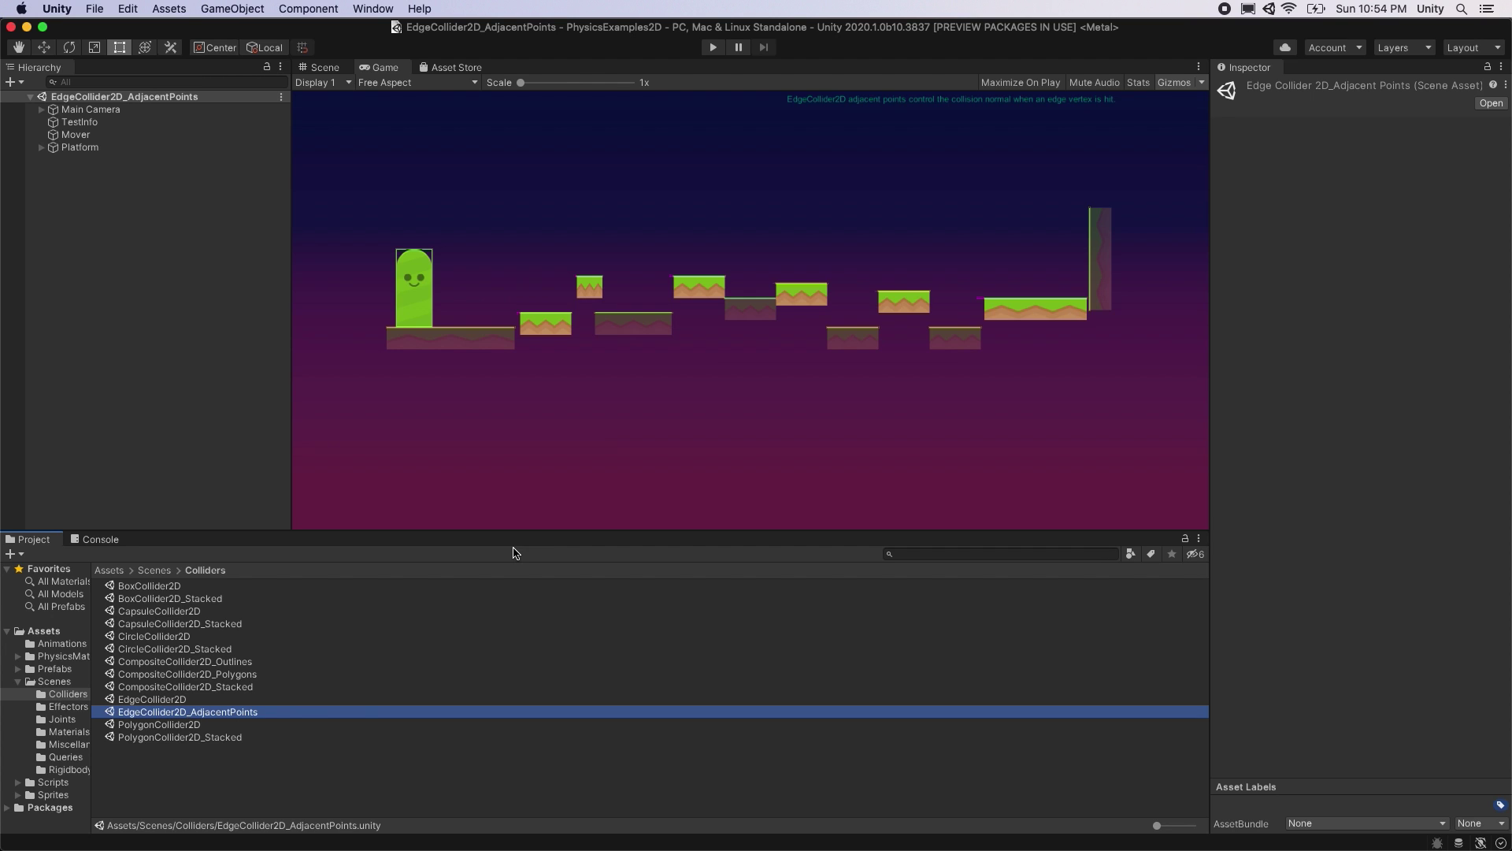
- Run and stop the adjacent-points demo, then select Tile (1) to inspect its Edge Collider 2D
{"action": "left_click", "coordinate": [714, 47]}
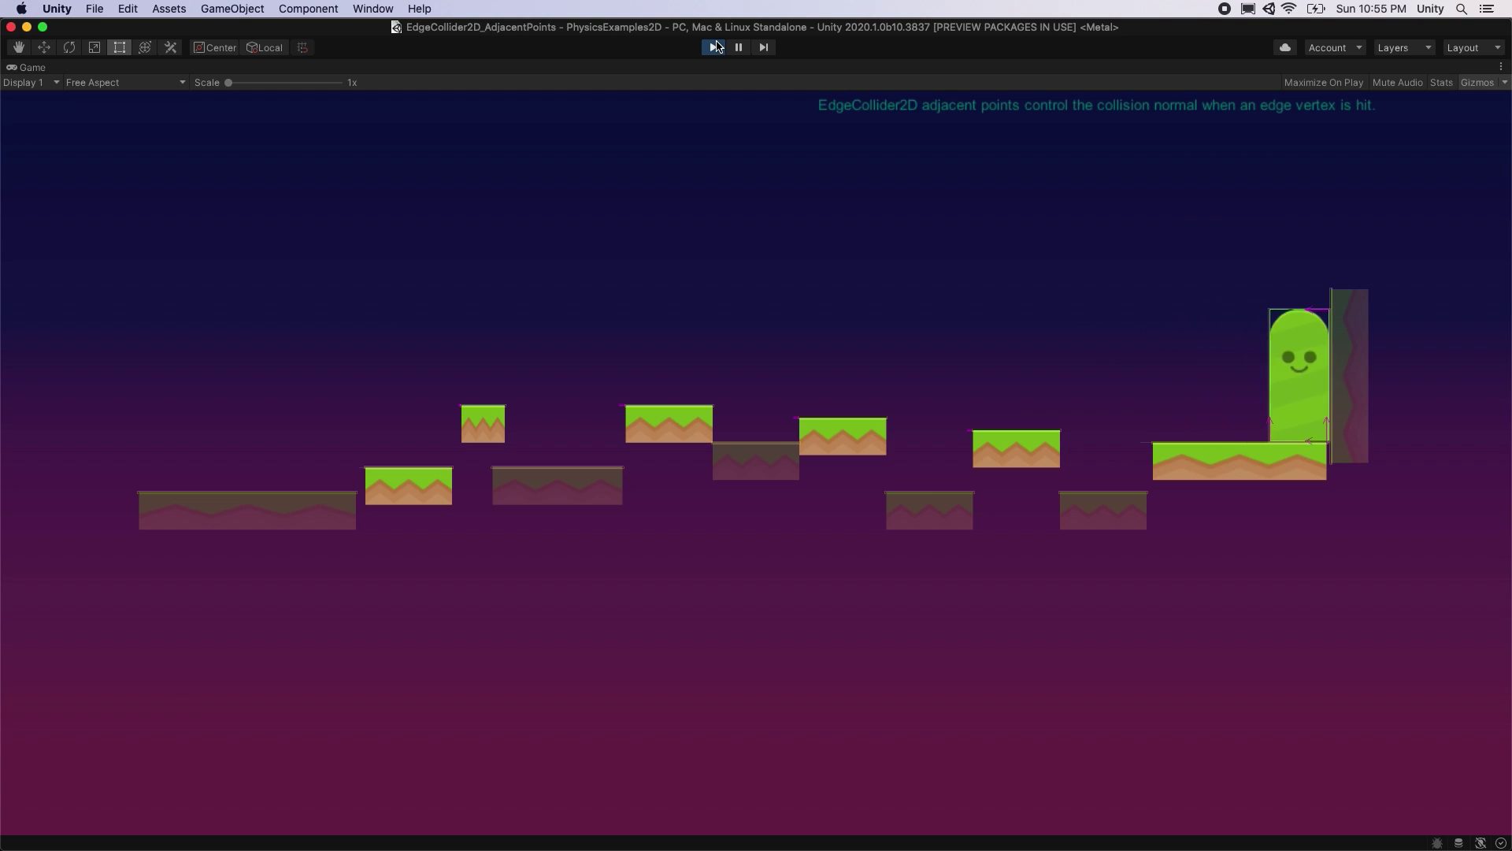
{"action": "left_click", "coordinate": [714, 47]}
{"action": "left_click", "coordinate": [264, 172]}
{"action": "key", "text": "Down"}
{"action": "key", "text": "Down"}
{"action": "key", "text": "Down"}
{"action": "key", "text": "Down"}
{"action": "key", "text": "Down"}
{"action": "key", "text": "Down"}
{"action": "key", "text": "Down"}
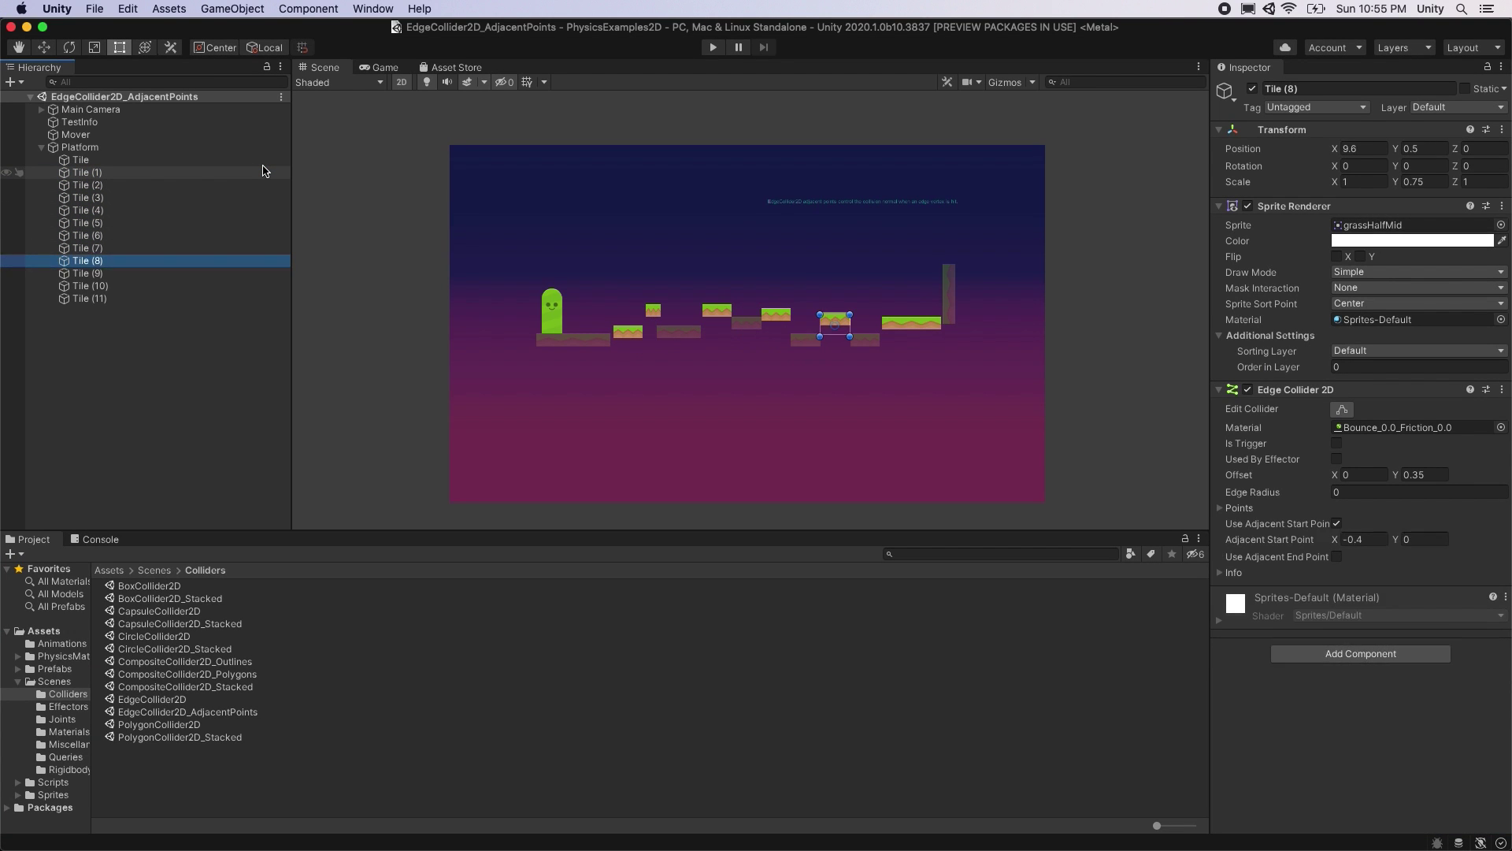
{"action": "key", "text": "Down"}
{"action": "key", "text": "Down"}
{"action": "key", "text": "Up"}
{"action": "key", "text": "Up"}
{"action": "key", "text": "Up"}
{"action": "key", "text": "Up"}
{"action": "key", "text": "Up"}
{"action": "key", "text": "Up"}
{"action": "key", "text": "Up"}
{"action": "key", "text": "Up"}
{"action": "key", "text": "Up"}
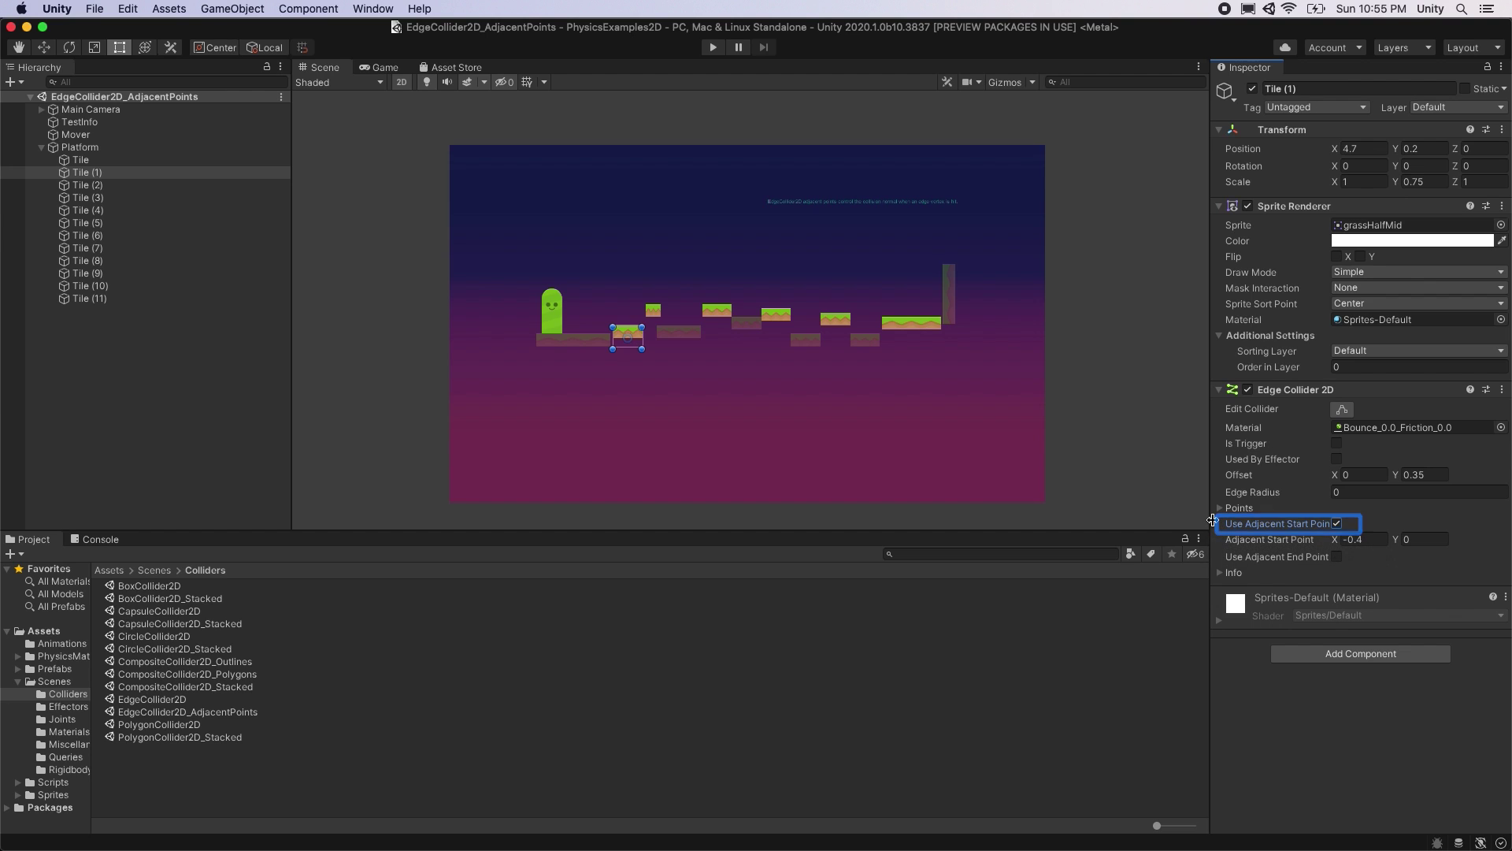
{"action": "scroll", "coordinate": [594, 404], "scroll_direction": "up", "scroll_amount": 10}
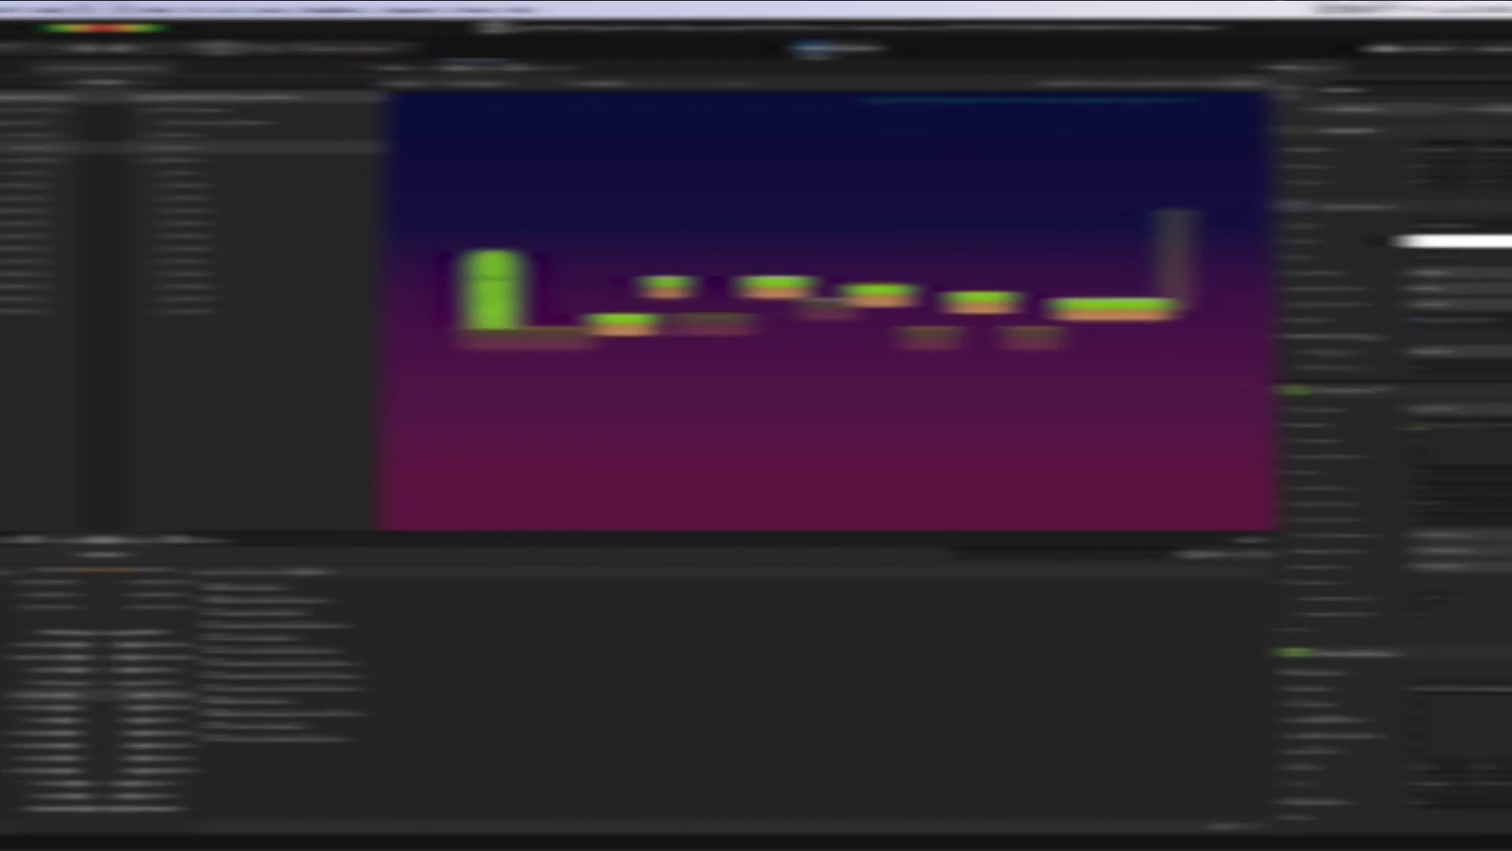
- Rerun the demo following the Mover in the Scene view, then stop it
{"action": "left_click", "coordinate": [722, 22]}
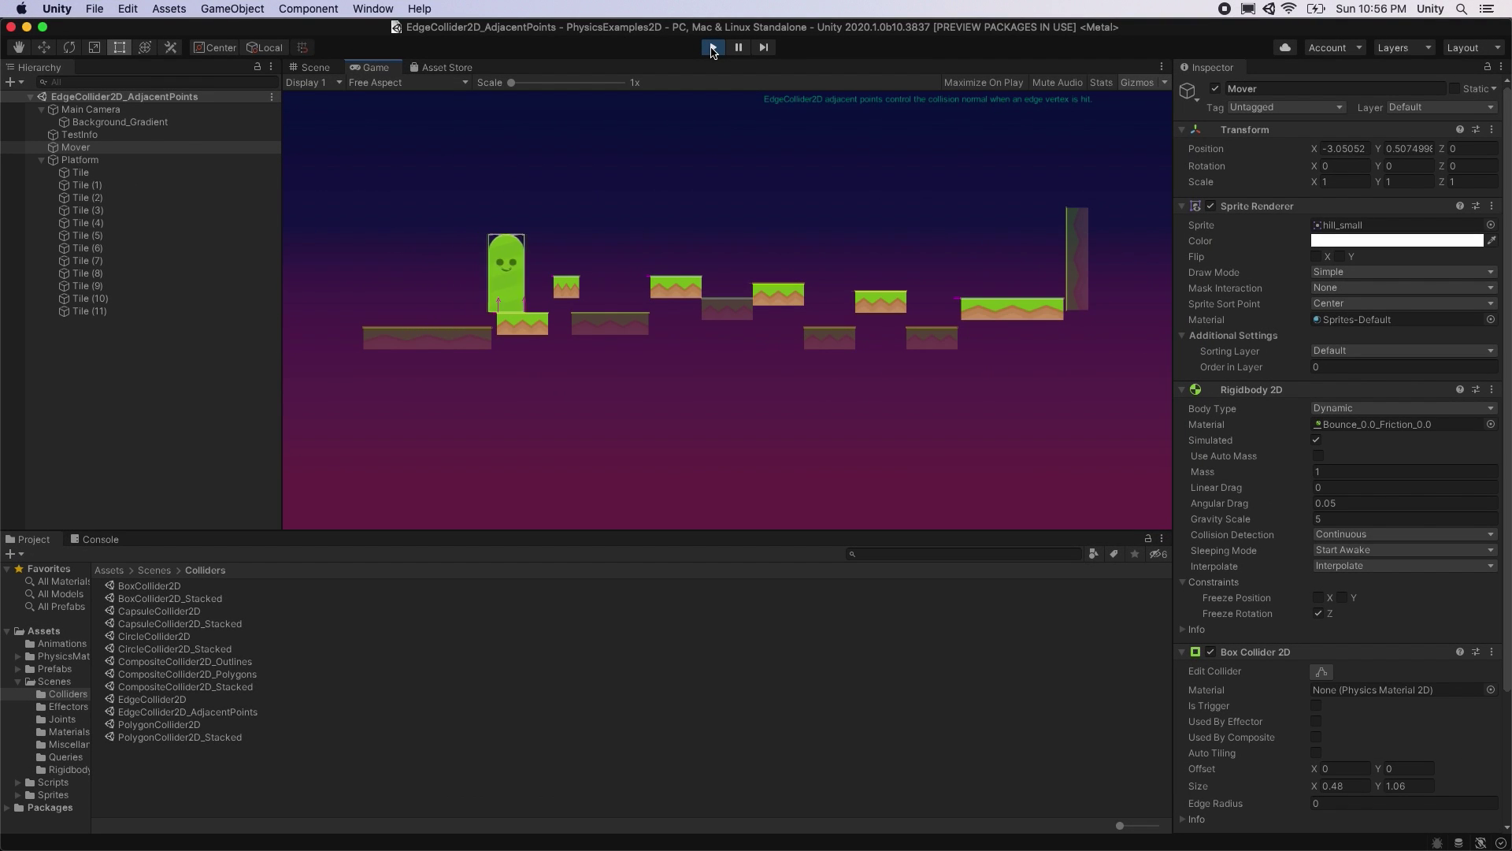
{"action": "key", "text": "super+1"}
{"action": "key", "text": "shift+f"}
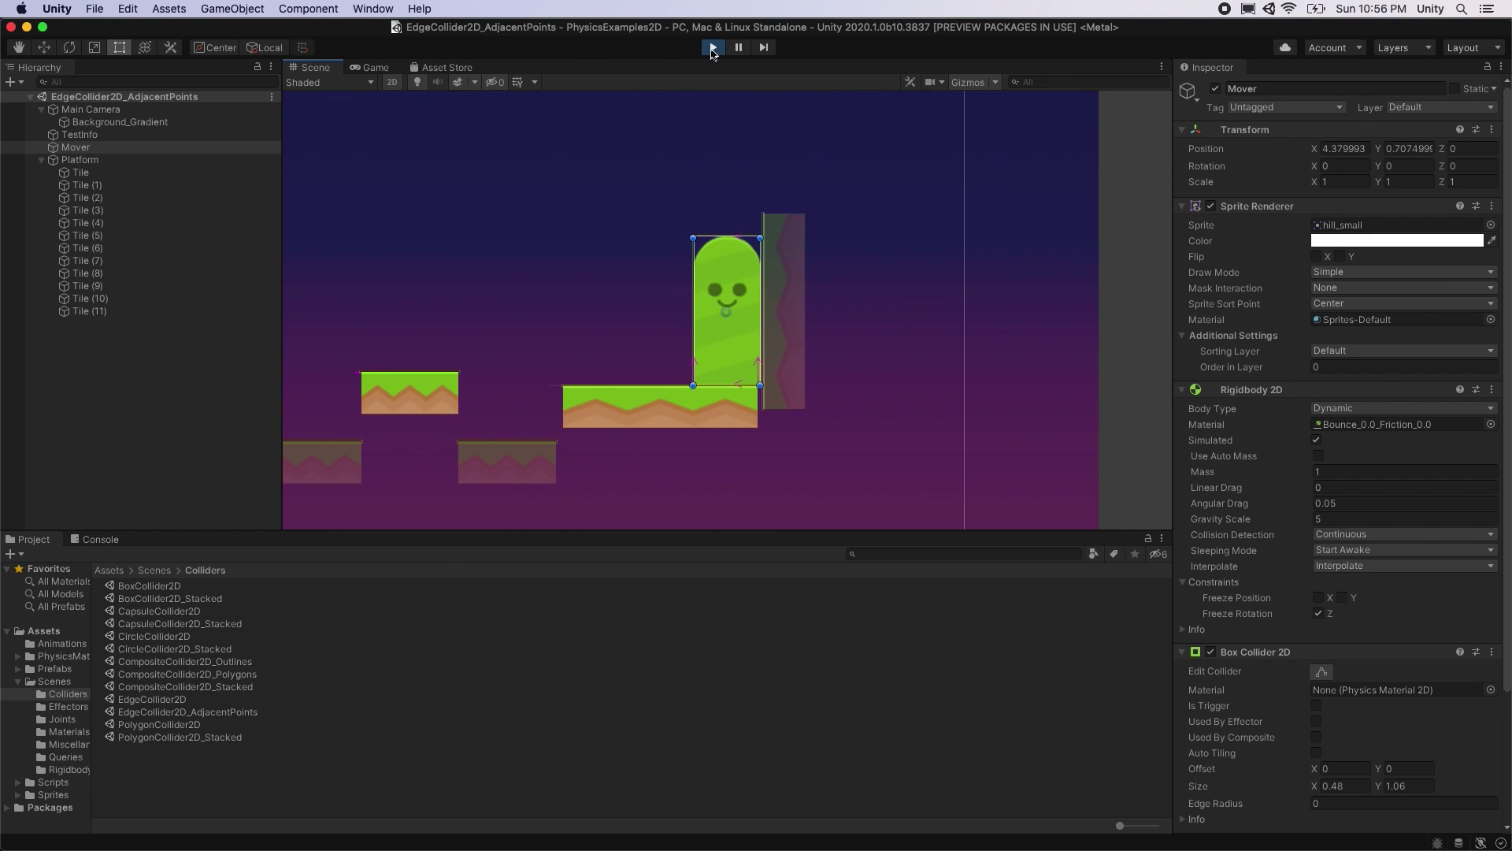
{"action": "left_click", "coordinate": [714, 49]}
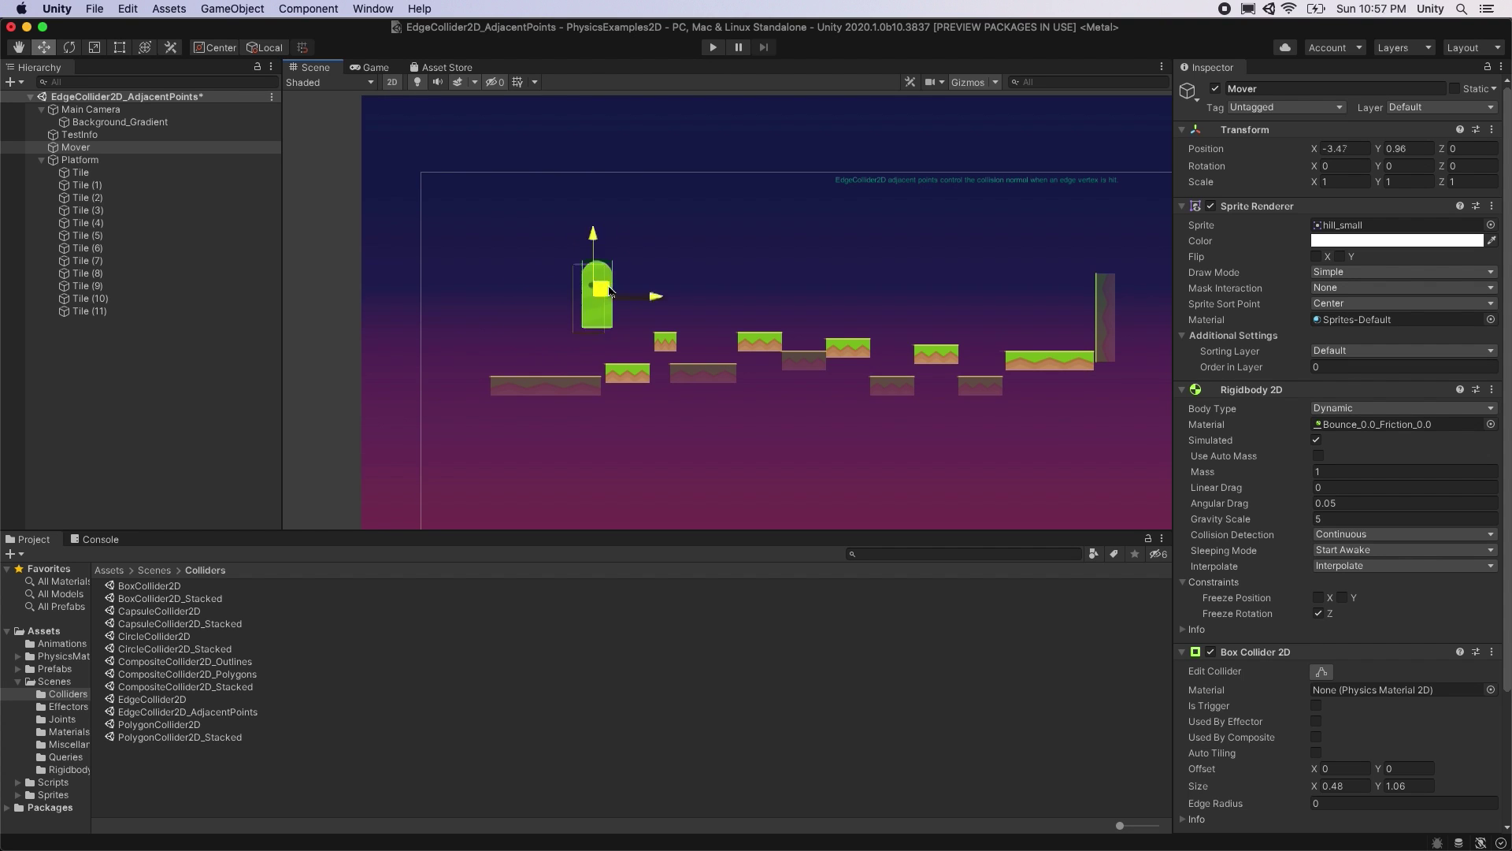
- Move the Mover further right and run the demo, watching in the Scene view
{"action": "left_click_drag", "start_coordinate": [593, 285], "coordinate": [1048, 304]}
{"action": "scroll", "coordinate": [1339, 473], "scroll_direction": "down", "scroll_amount": 5}
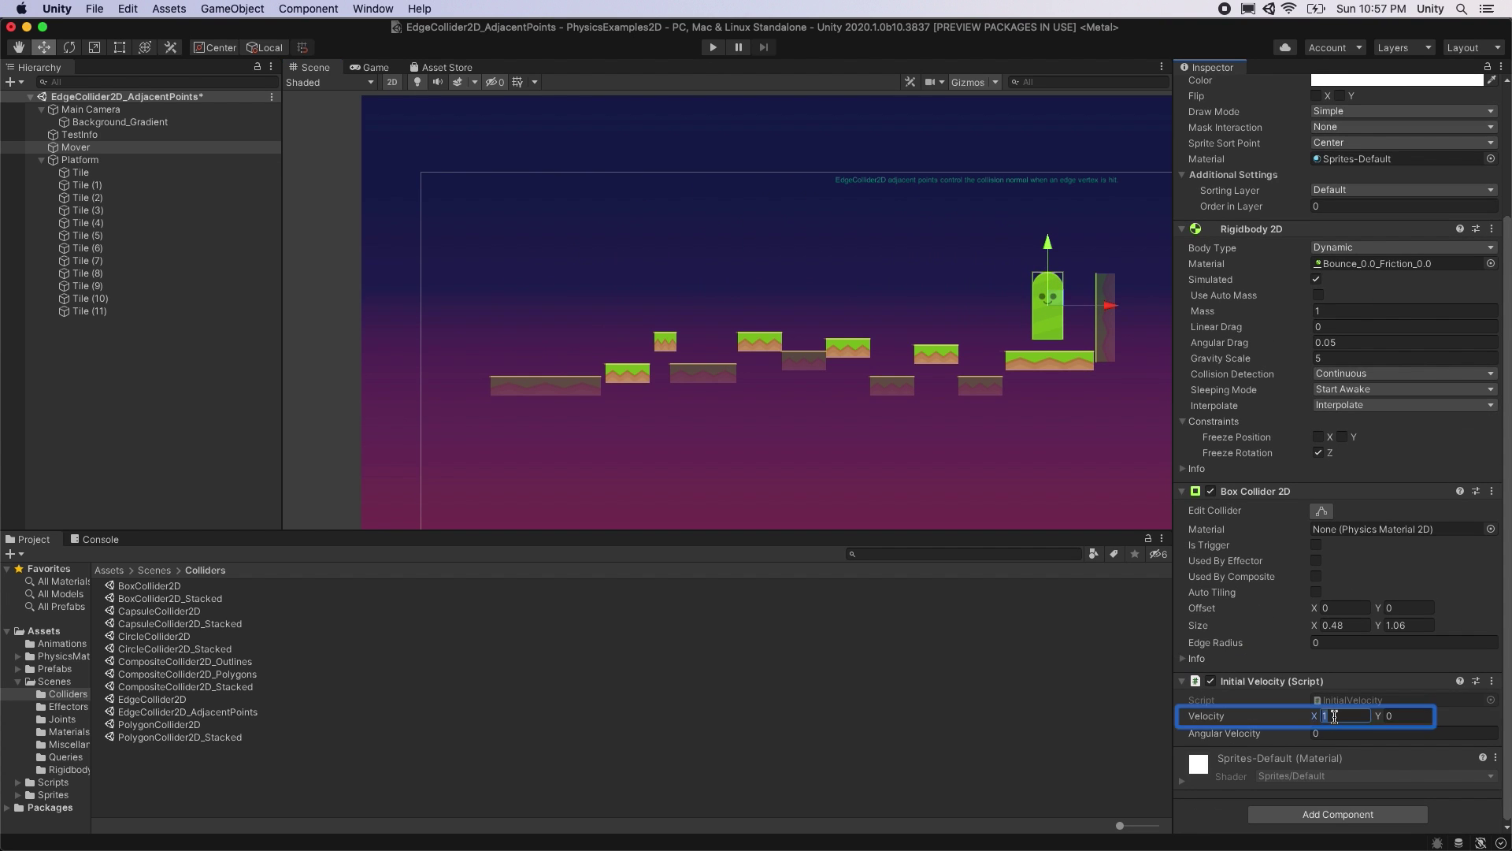
{"action": "left_click", "coordinate": [712, 47]}
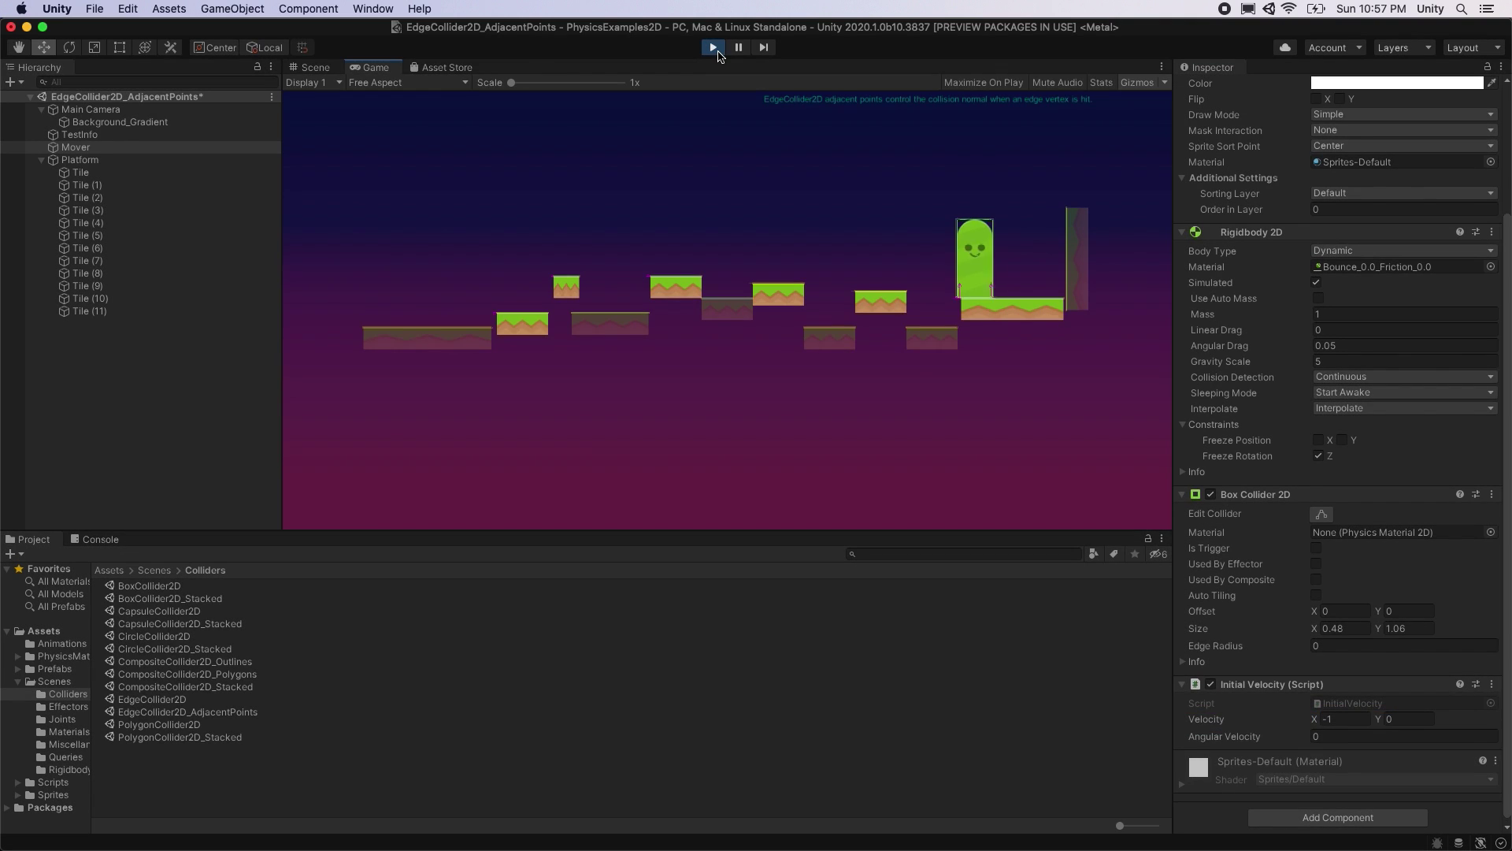
{"action": "left_click", "coordinate": [313, 67]}
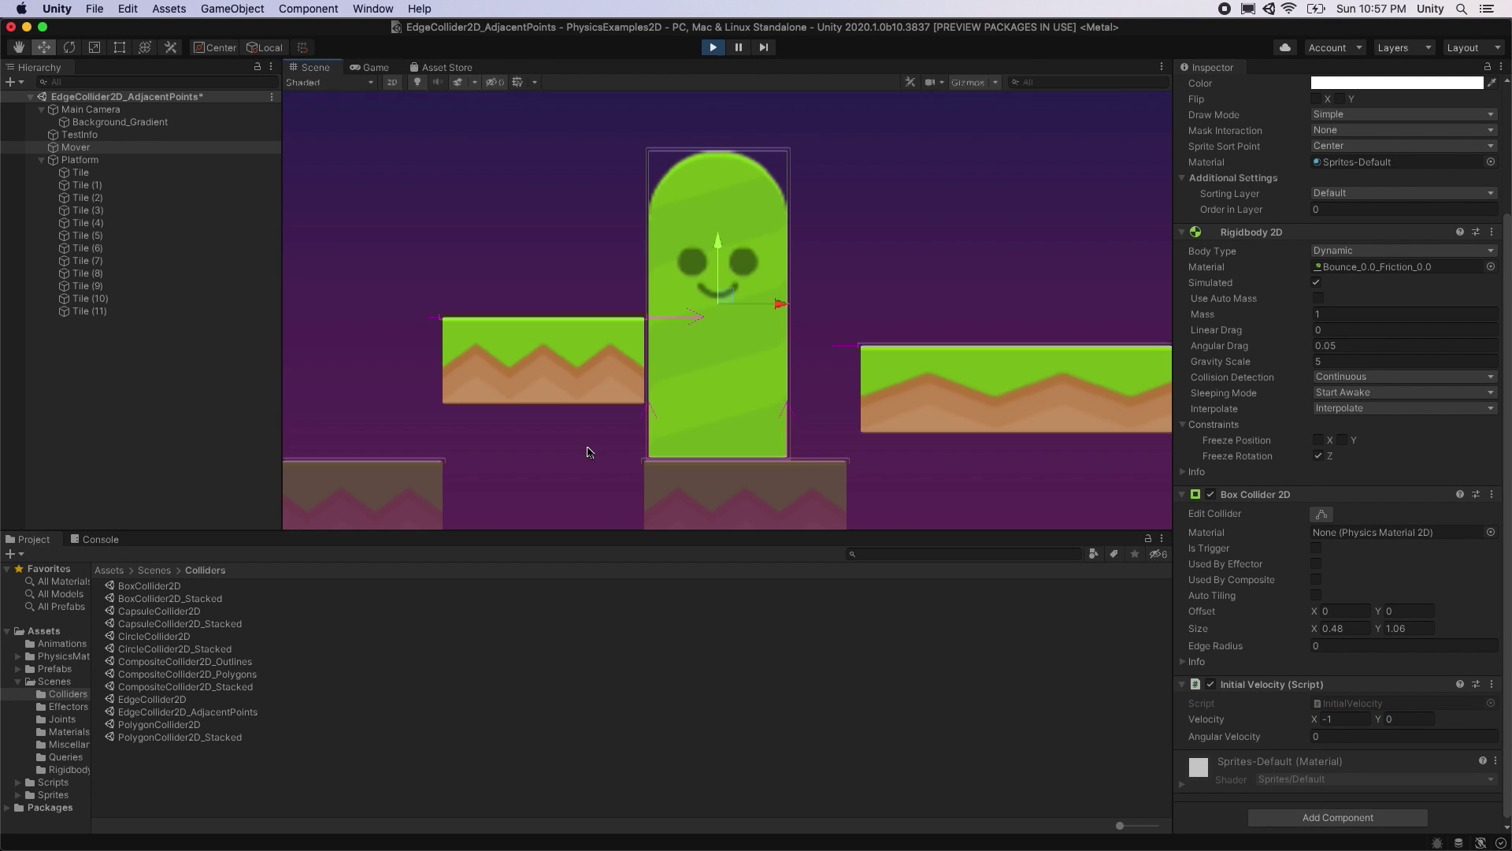
- Select Tile (8) and enable Use Adjacent End Point on its Edge Collider 2D
{"action": "left_click", "coordinate": [566, 361]}
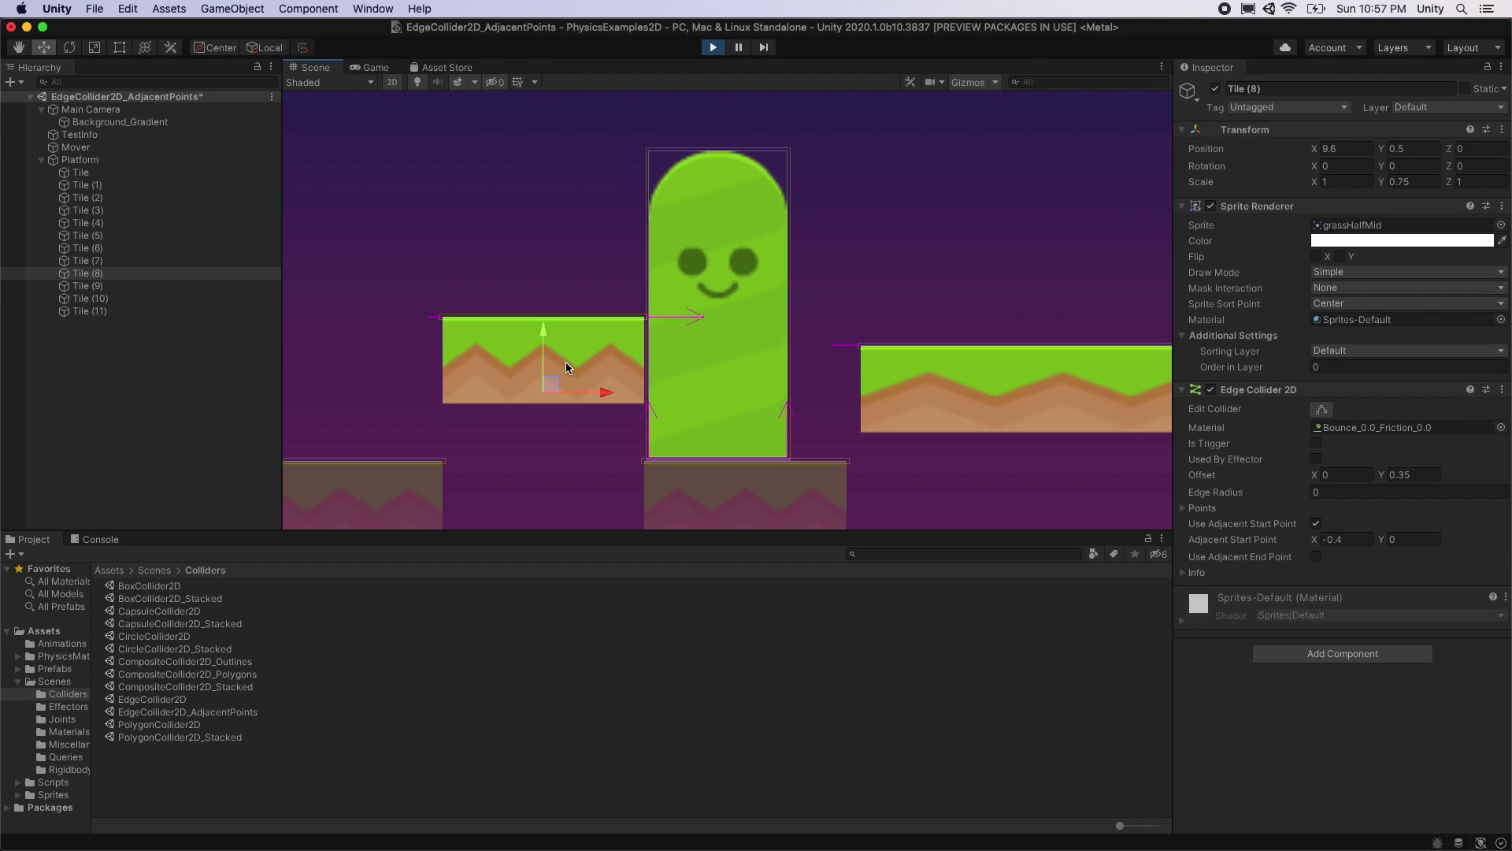
{"action": "left_click", "coordinate": [1237, 557]}
{"action": "left_click", "coordinate": [1316, 557]}
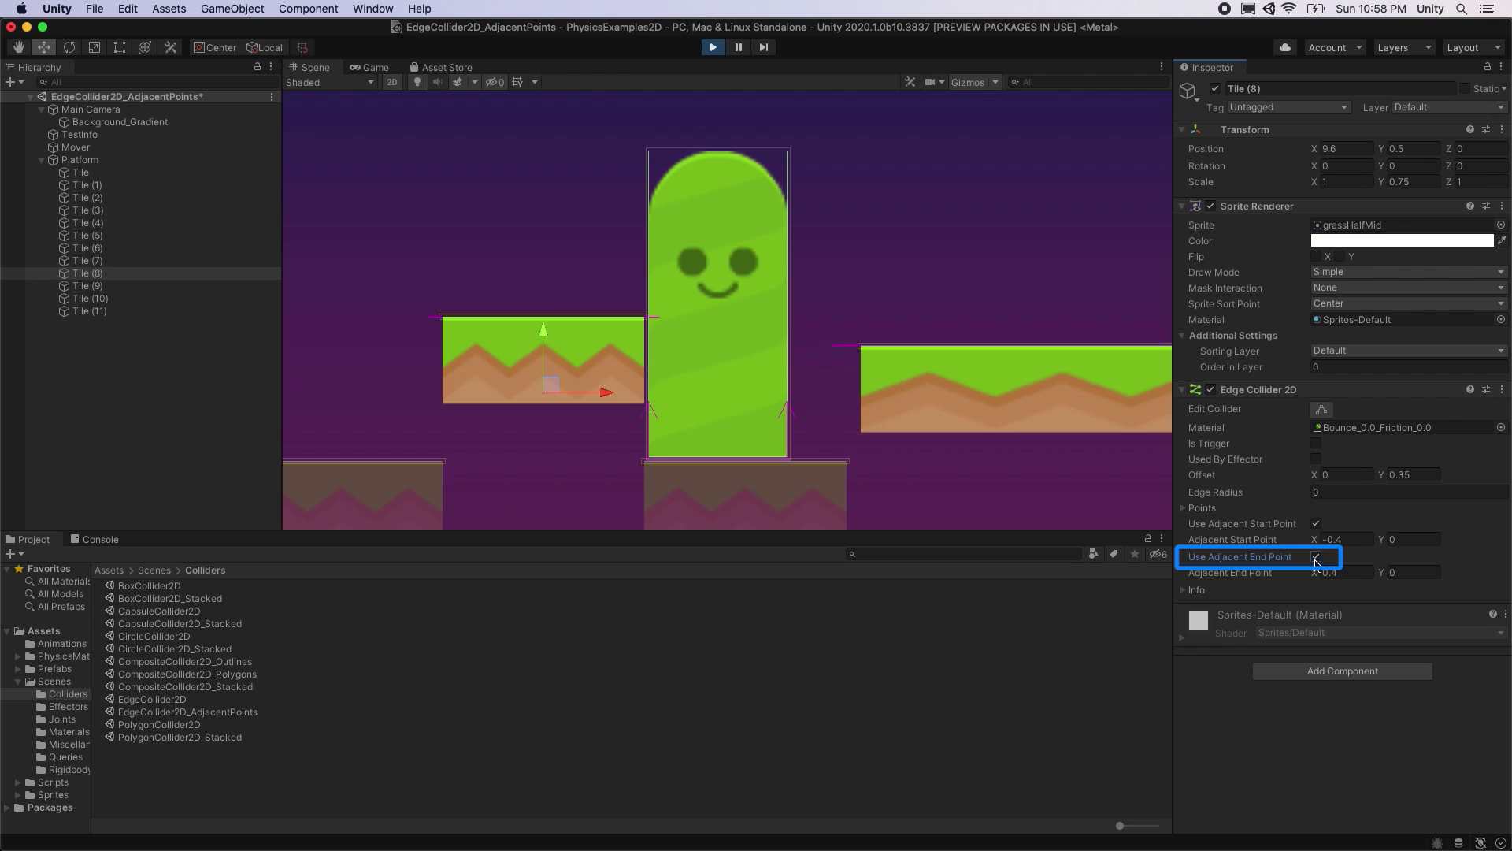